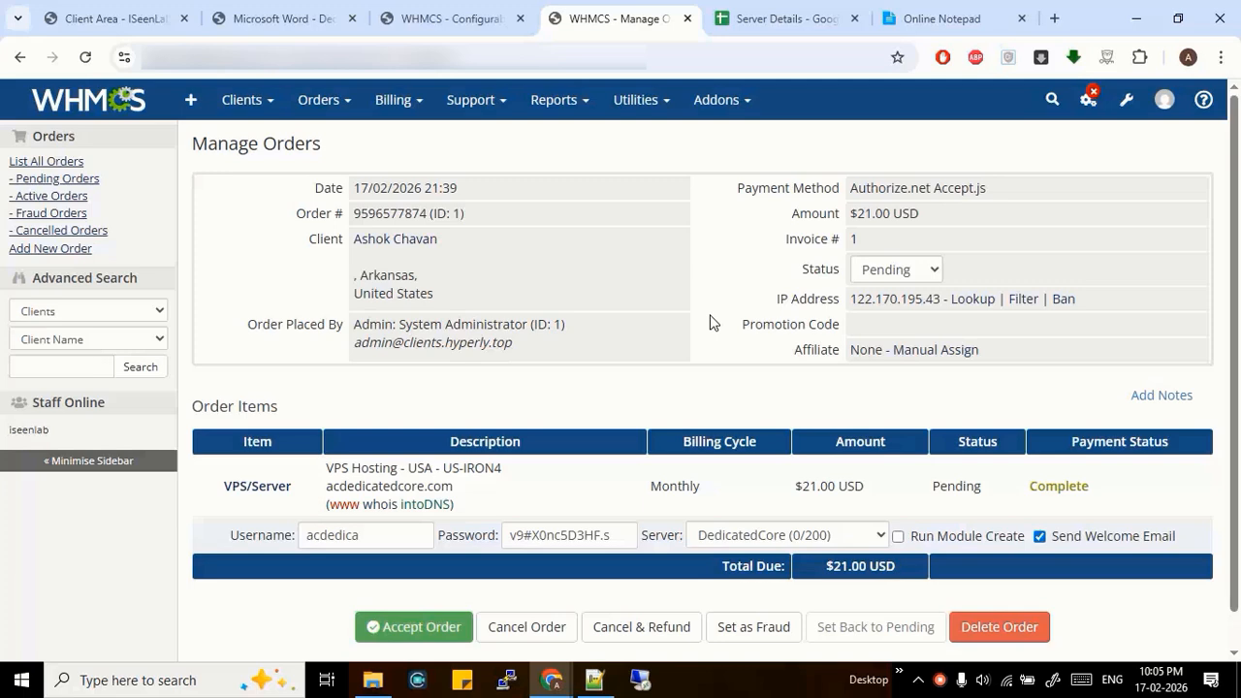
Open the dedicatedcore.com homepage in a new browser tab
left_click(1054, 17)
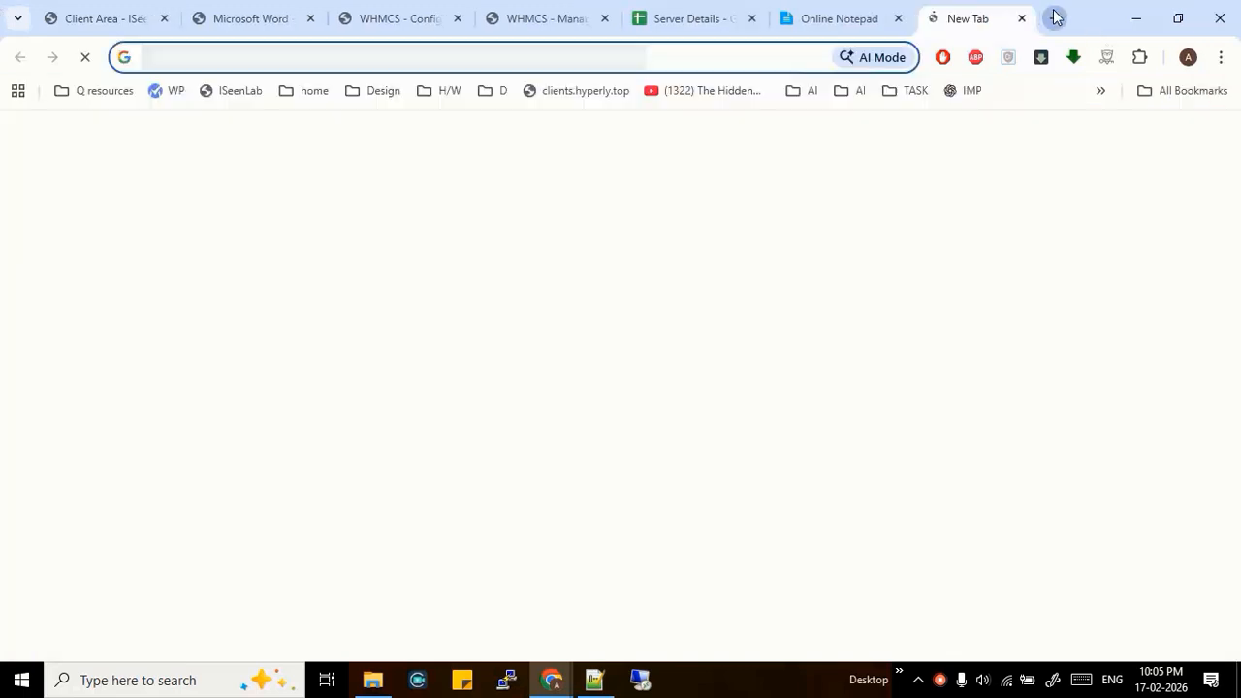
type("dedicate")
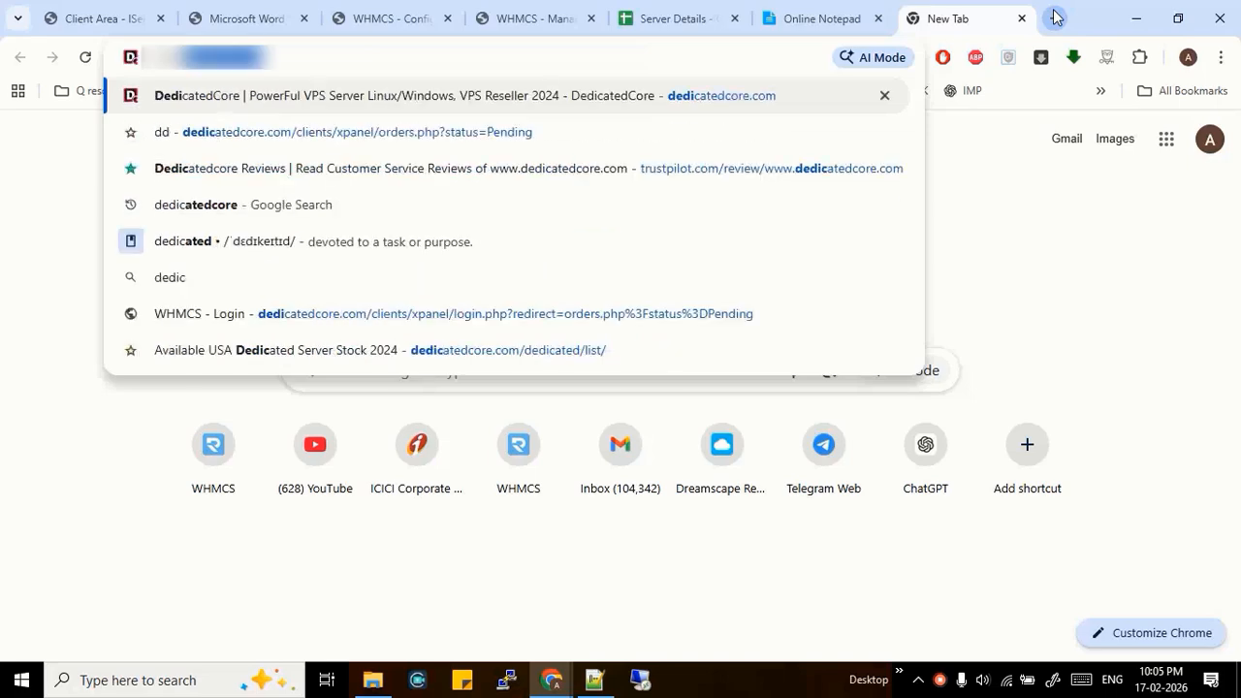
type("d")
key("Return")
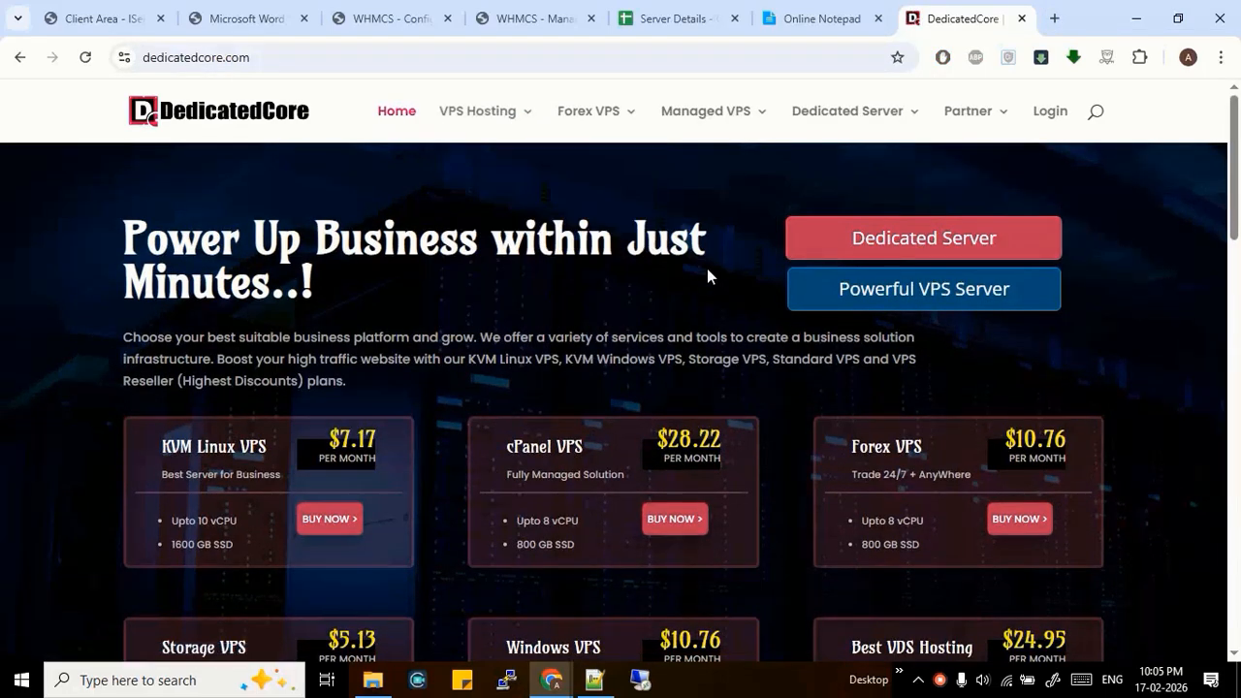
Open the USA, Germany and Australia Linux VPS hosting pages in separate browser tabs and close the DedicatedCore homepage
mouse_move(507, 127)
mouse_move(531, 218)
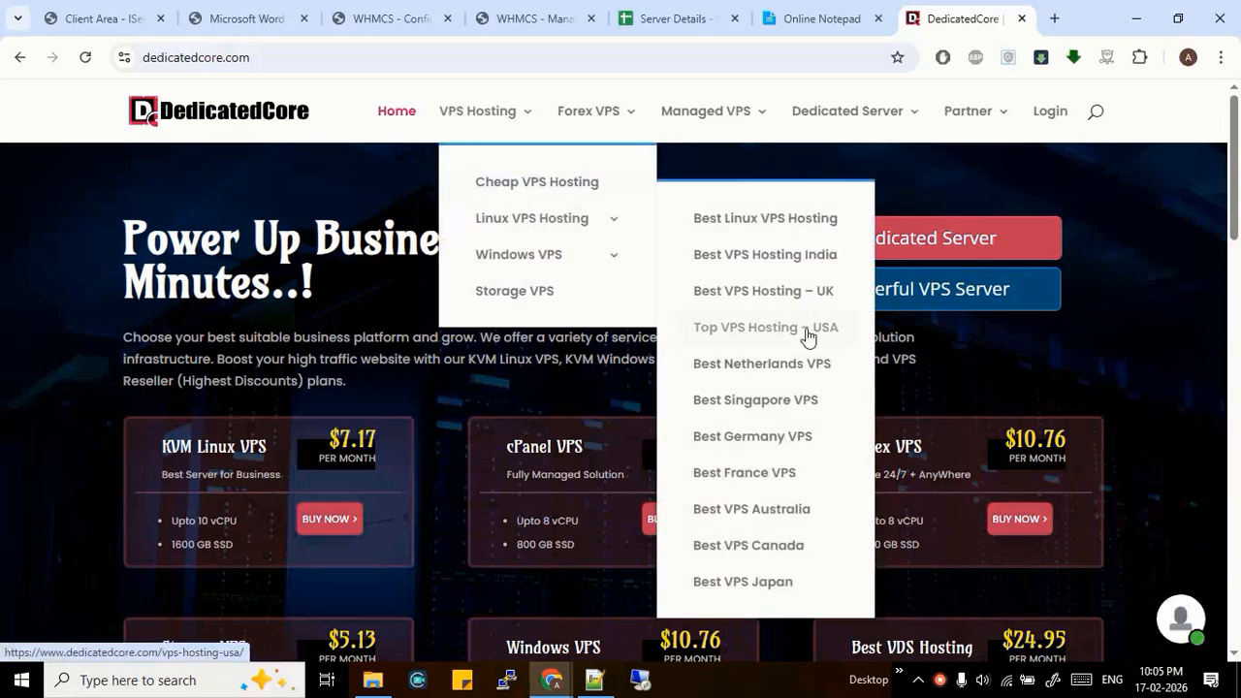
middle_click(807, 335)
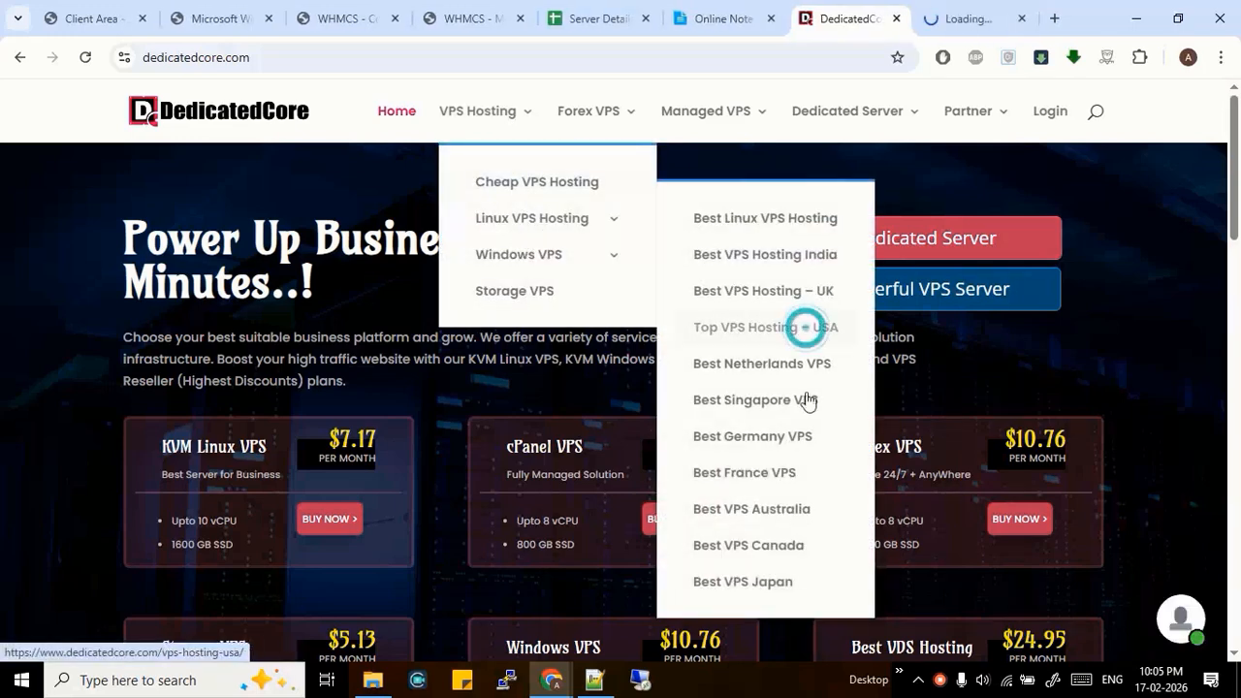
middle_click(778, 441)
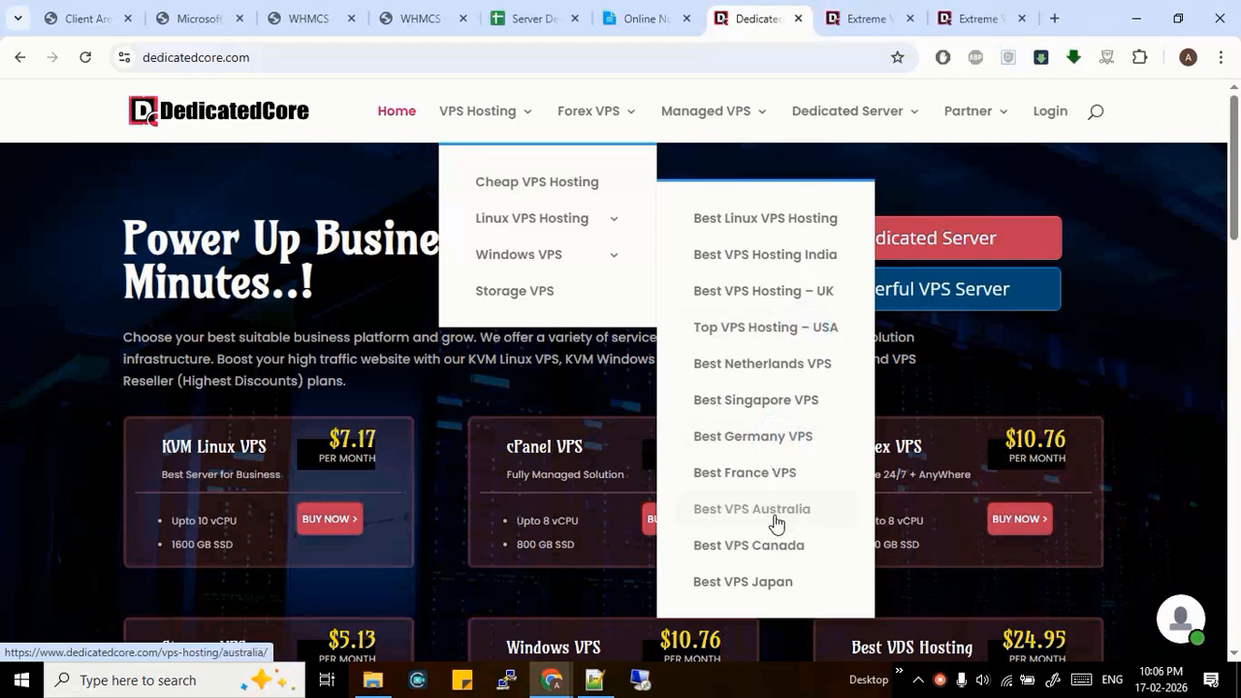
middle_click(775, 523)
left_click(722, 17)
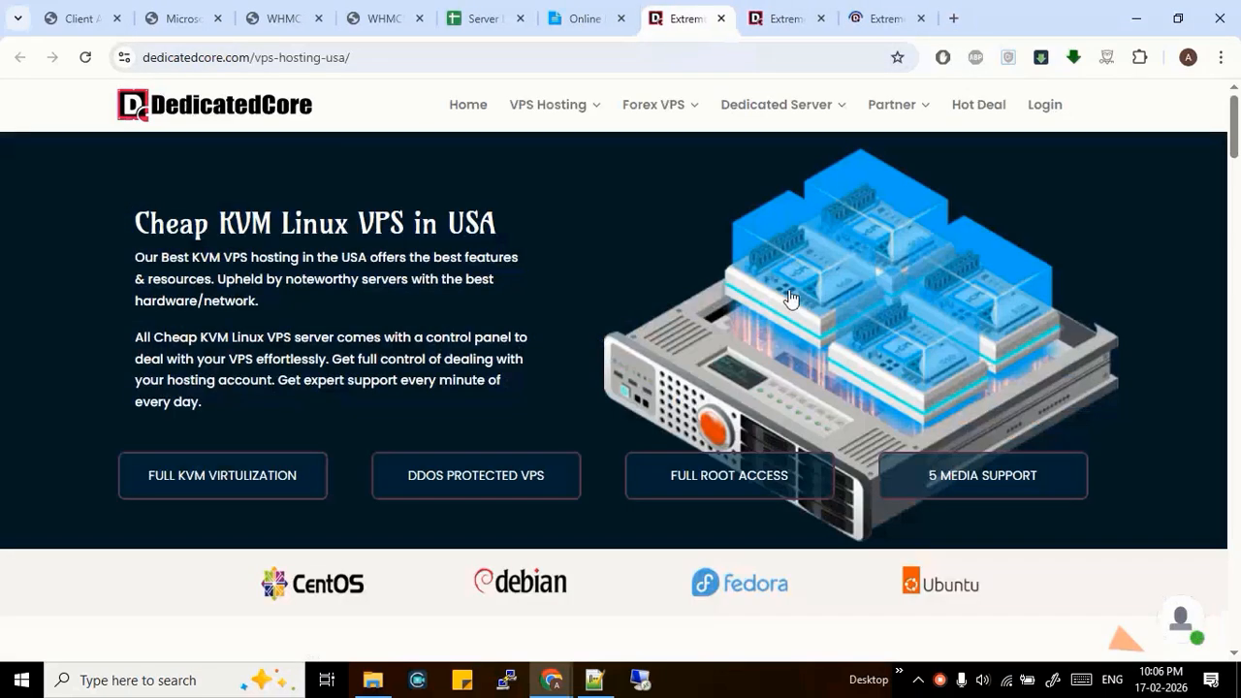
Examine the specifications and monthly prices of the USA VPS plans
scroll(495, 386, "down", 5)
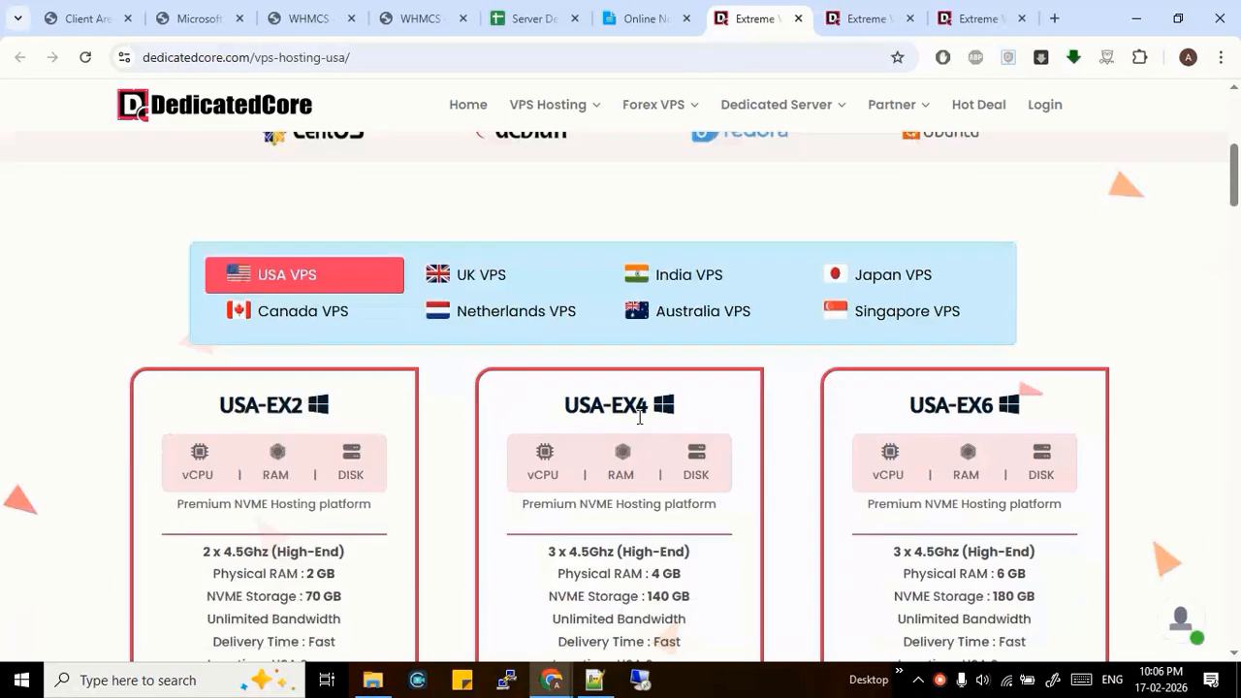
scroll(639, 417, "down", 2)
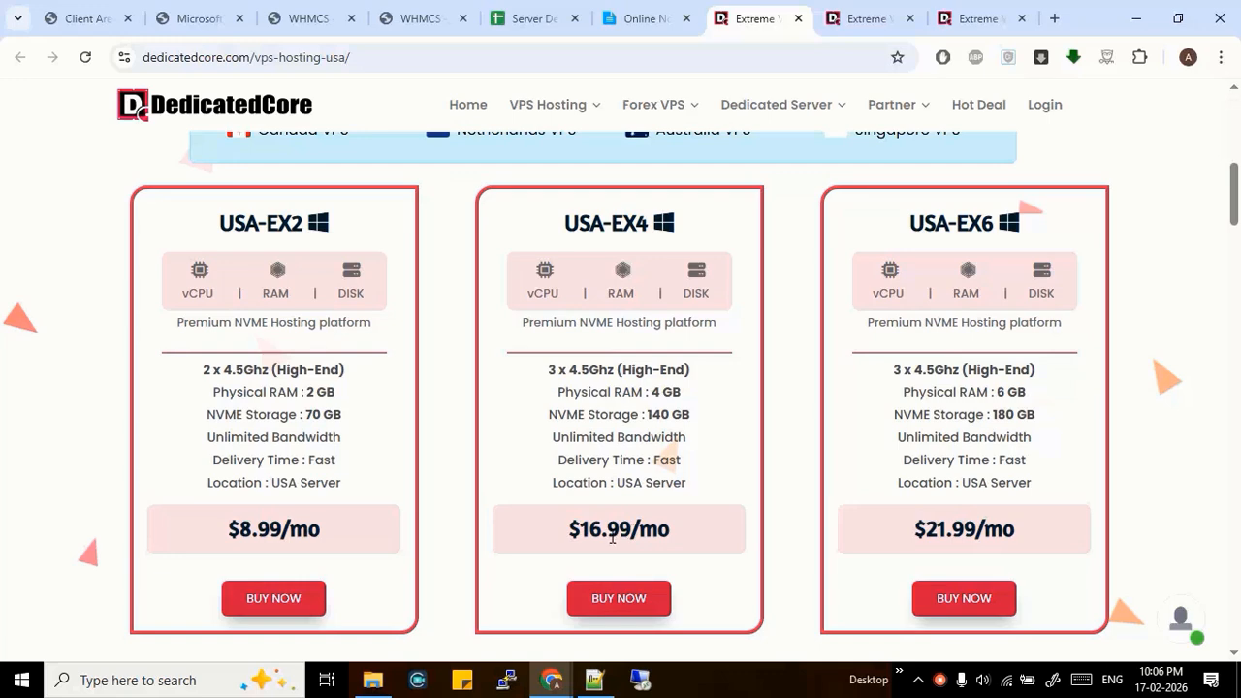
scroll(556, 347, "up", 7)
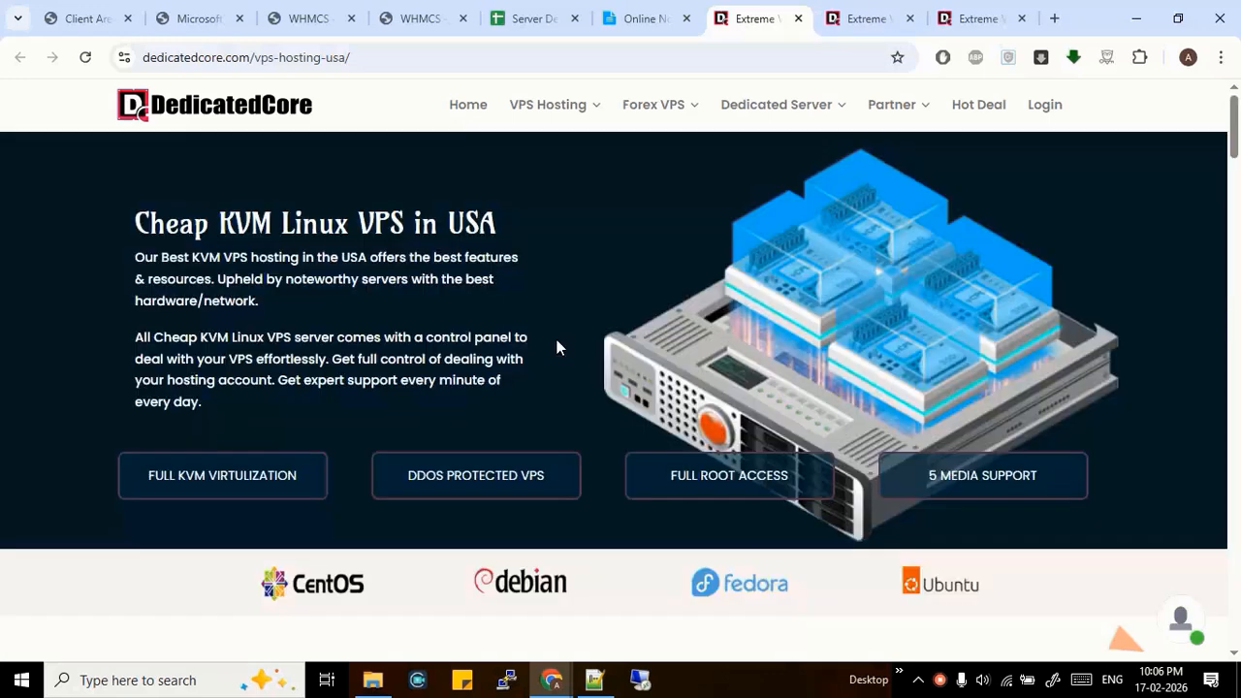
scroll(557, 339, "down", 7)
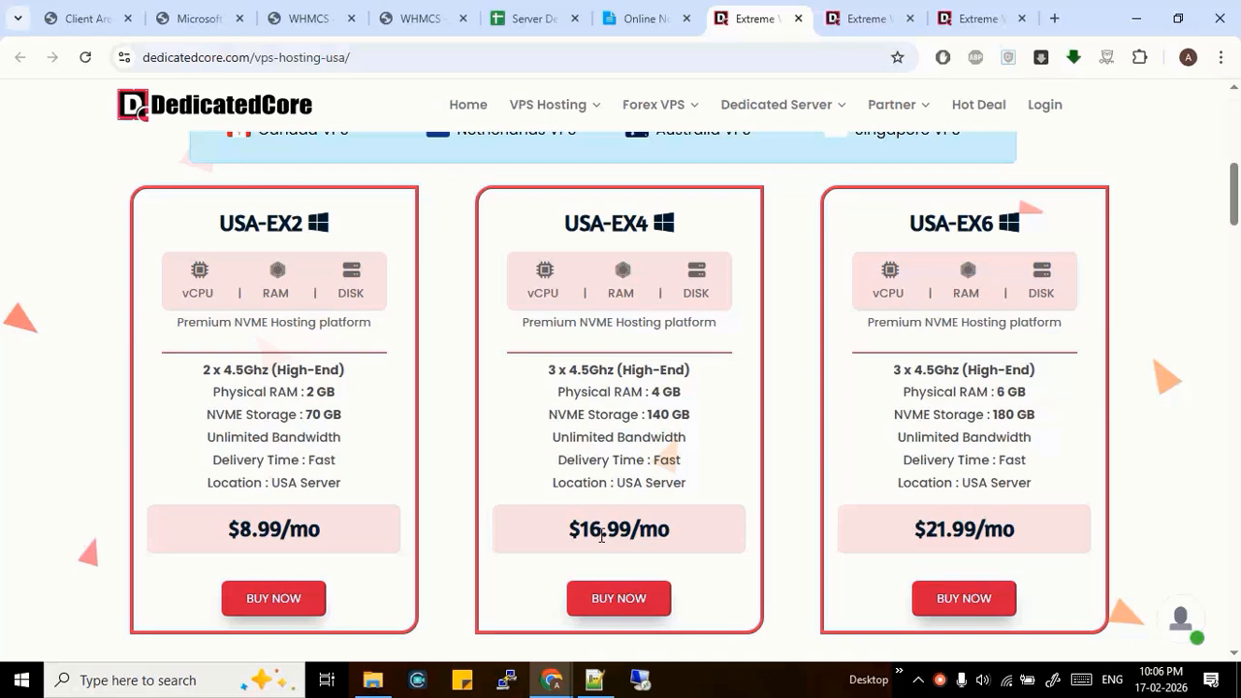
Compare the Germany VPS plans with the USA VPS plans for CPU, RAM, disk space and monthly price
left_click(833, 16)
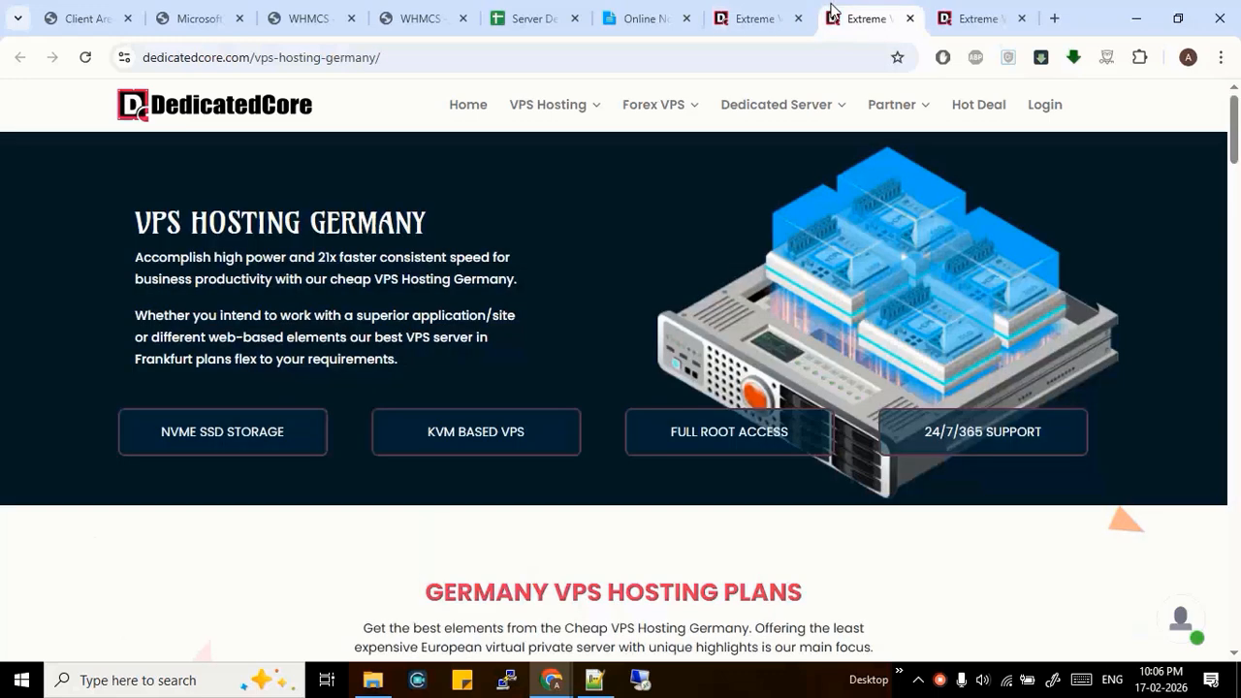
scroll(611, 378, "down", 5)
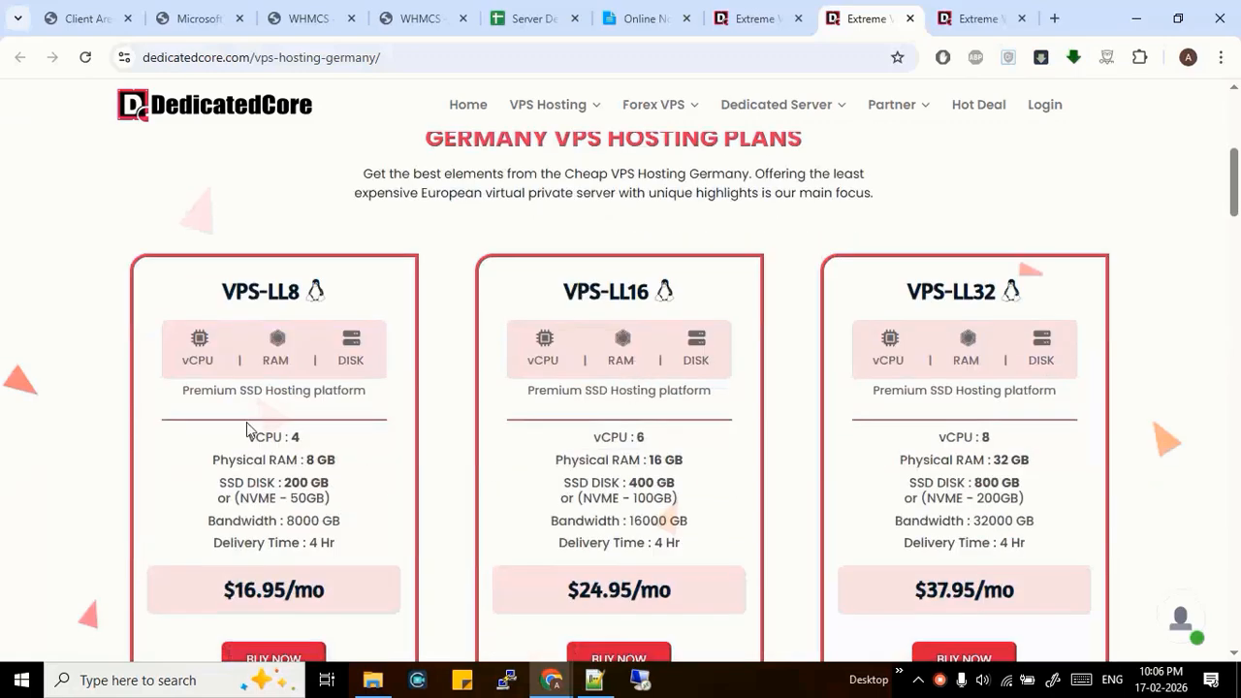
key("ctrl+shift+Tab")
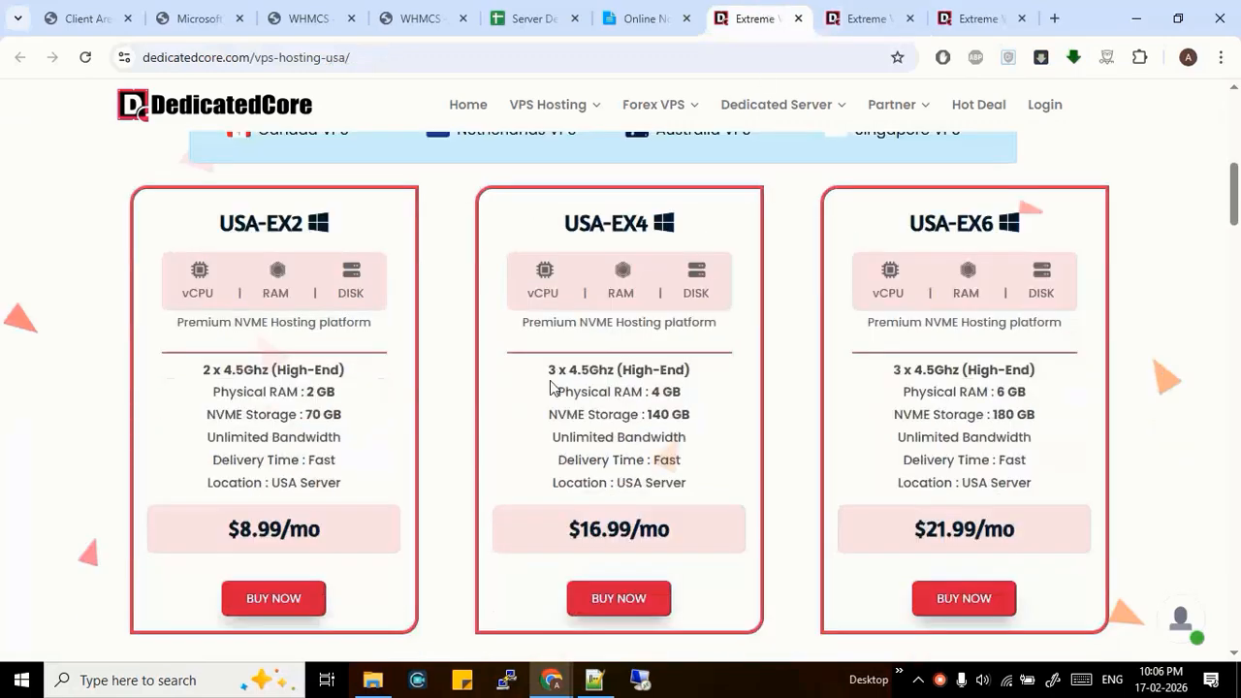
key("ctrl+Tab")
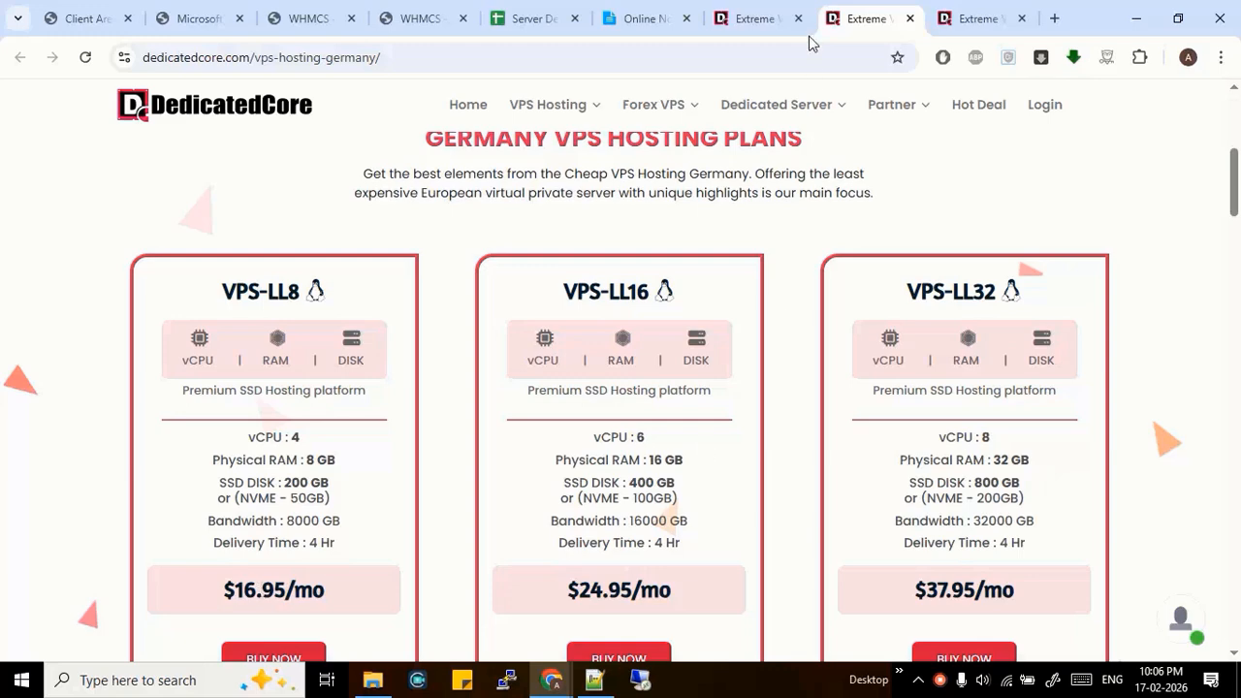
left_click(771, 12)
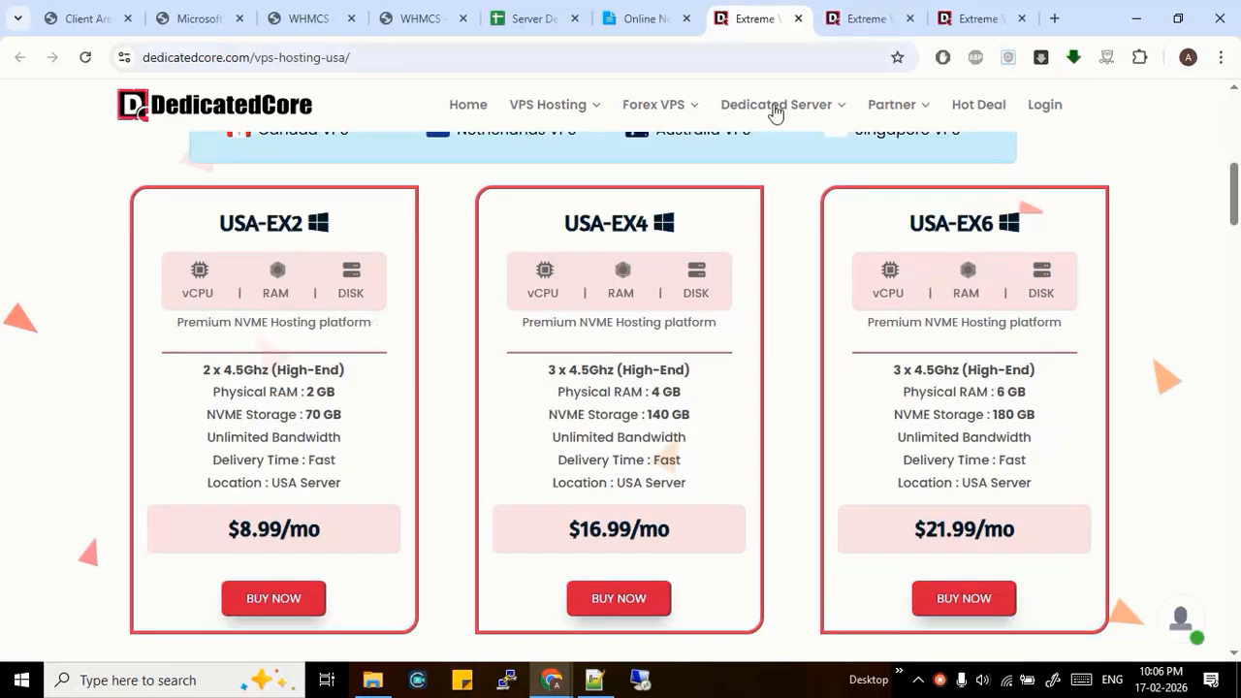
left_click(852, 7)
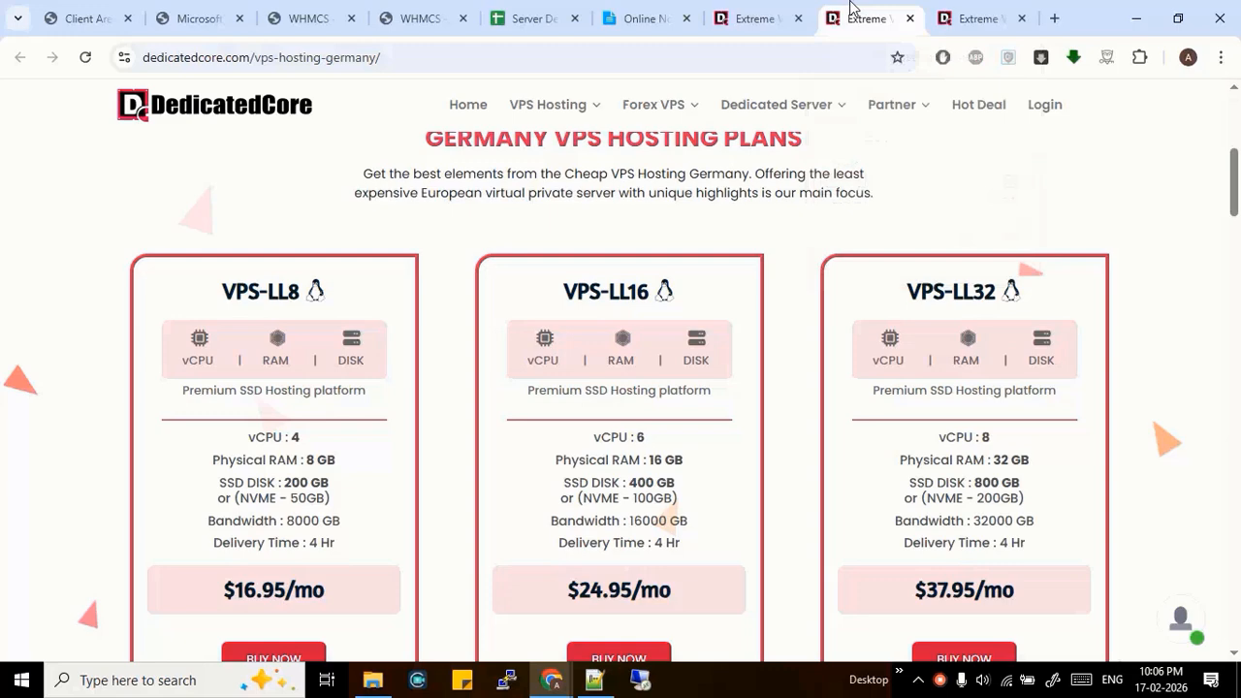
left_click(793, 9)
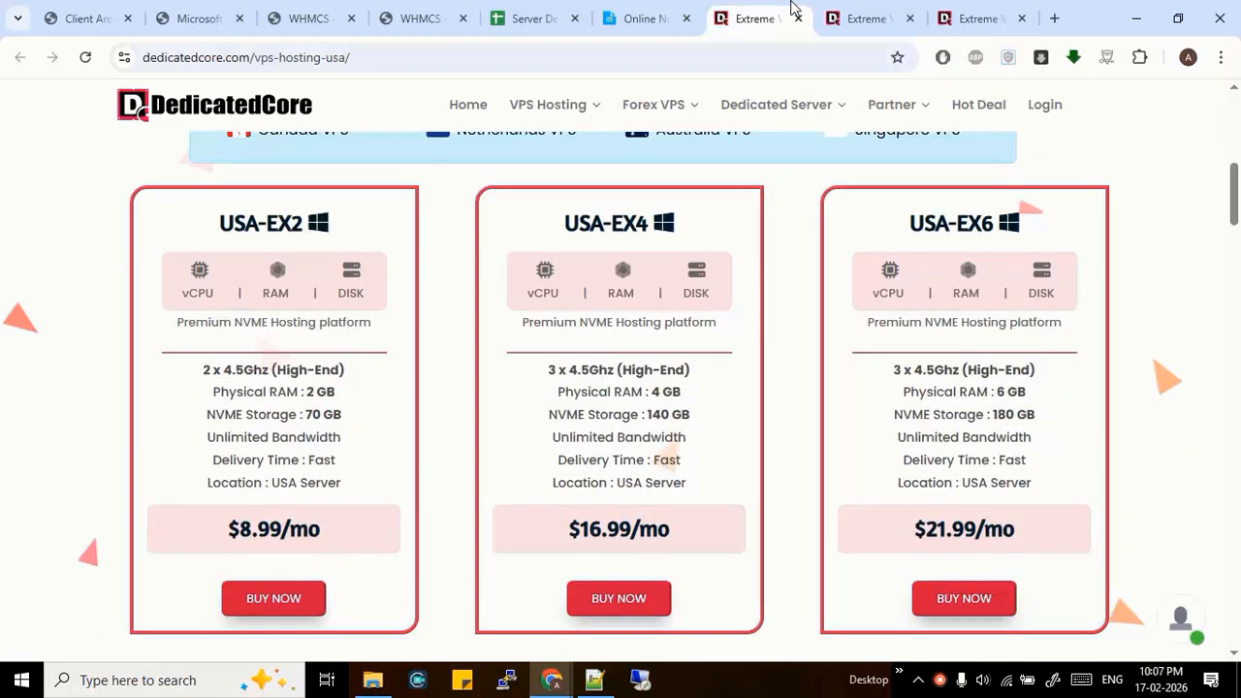
left_click(845, 12)
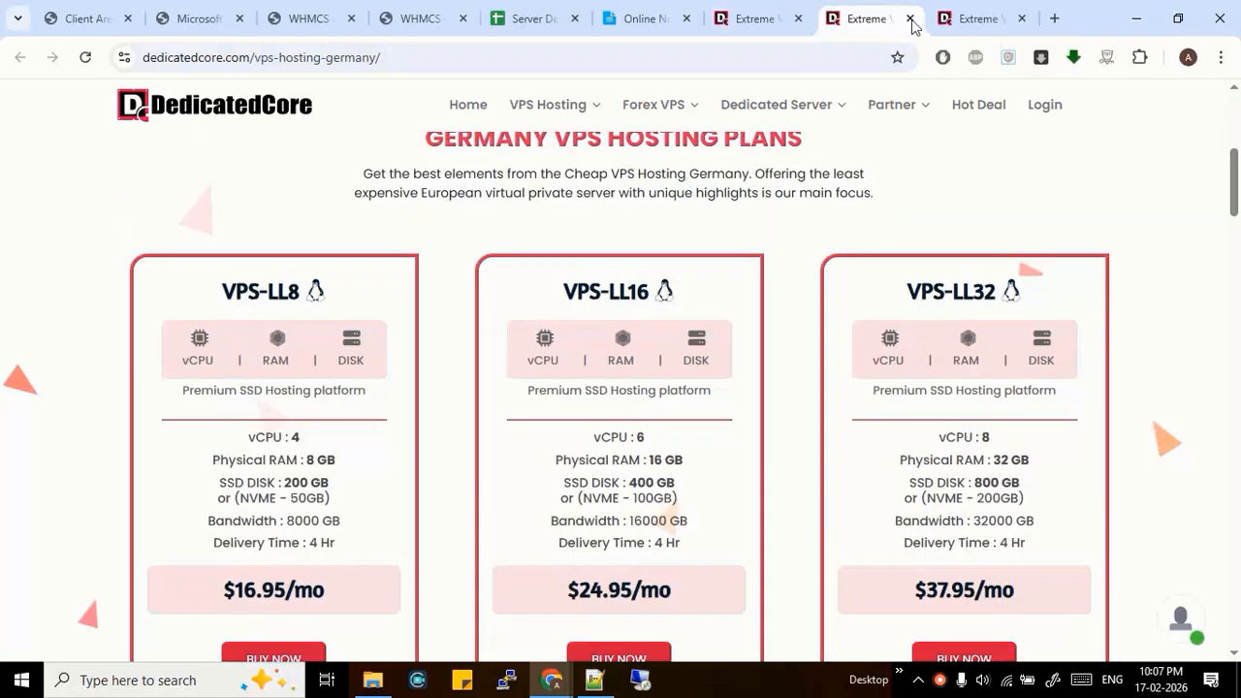
Examine the Australia VPS plans and highlight the crossed-out regular price of the 8 GB RAM plan
left_click(980, 20)
scroll(650, 379, "down", 3)
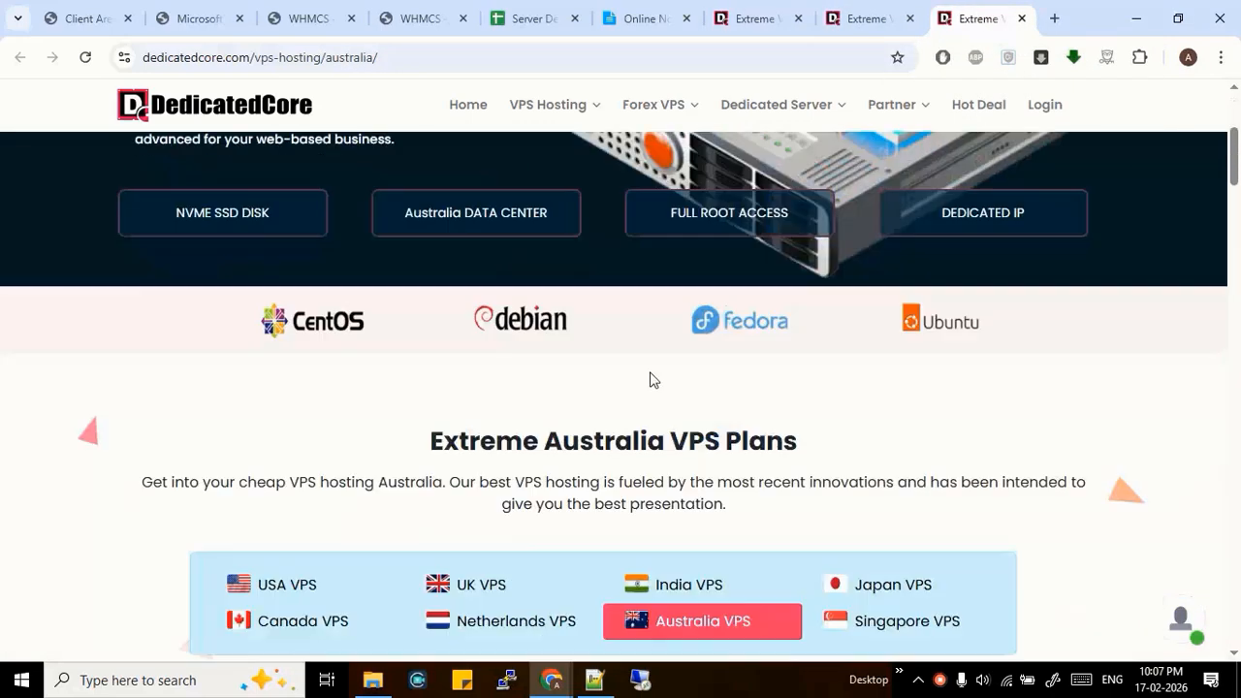
scroll(649, 379, "down", 7)
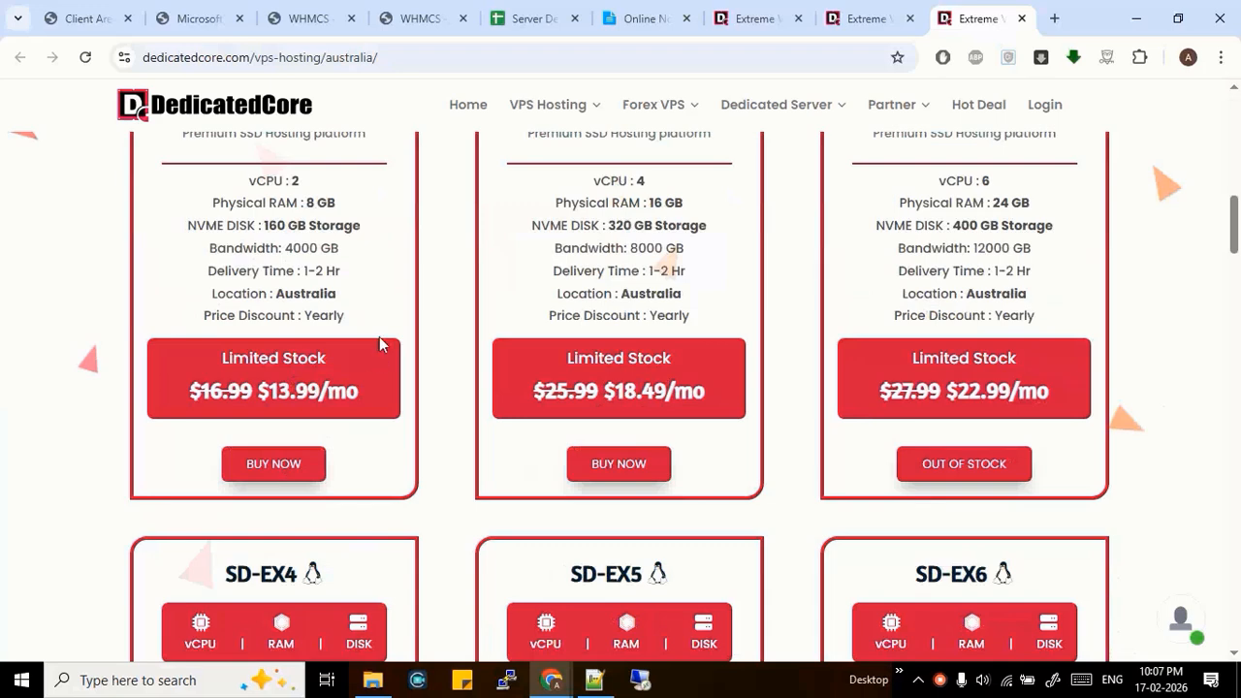
scroll(380, 344, "up", 1)
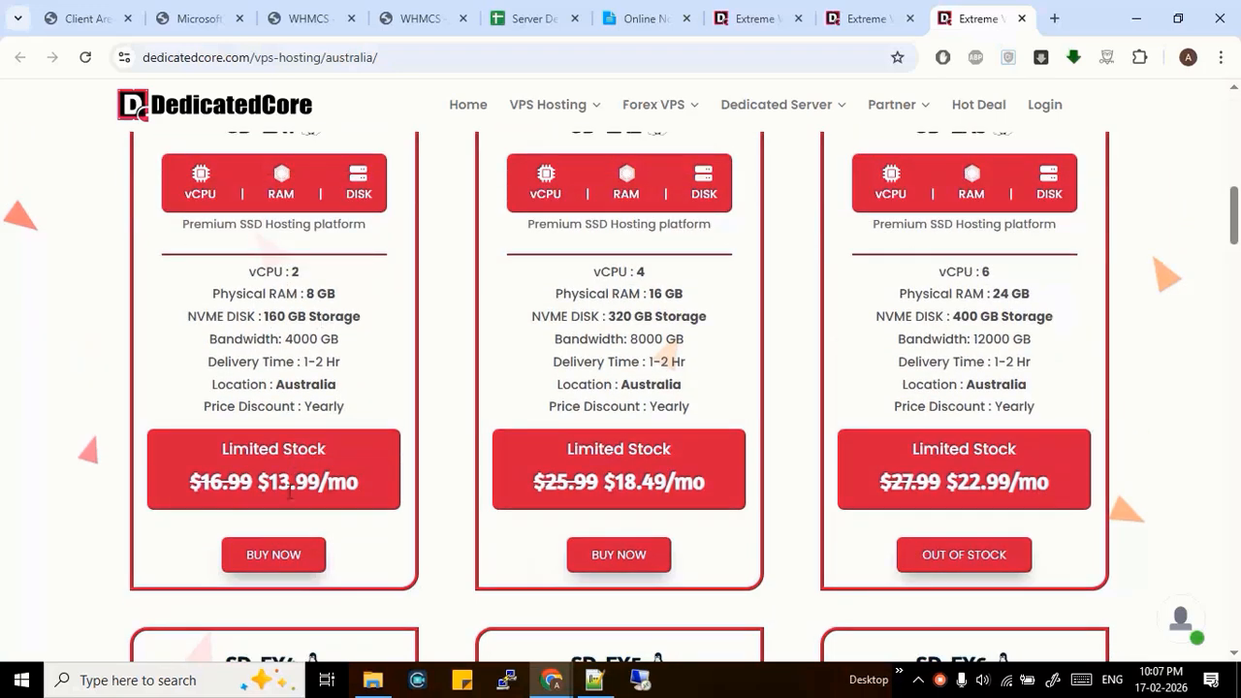
double_click(194, 482)
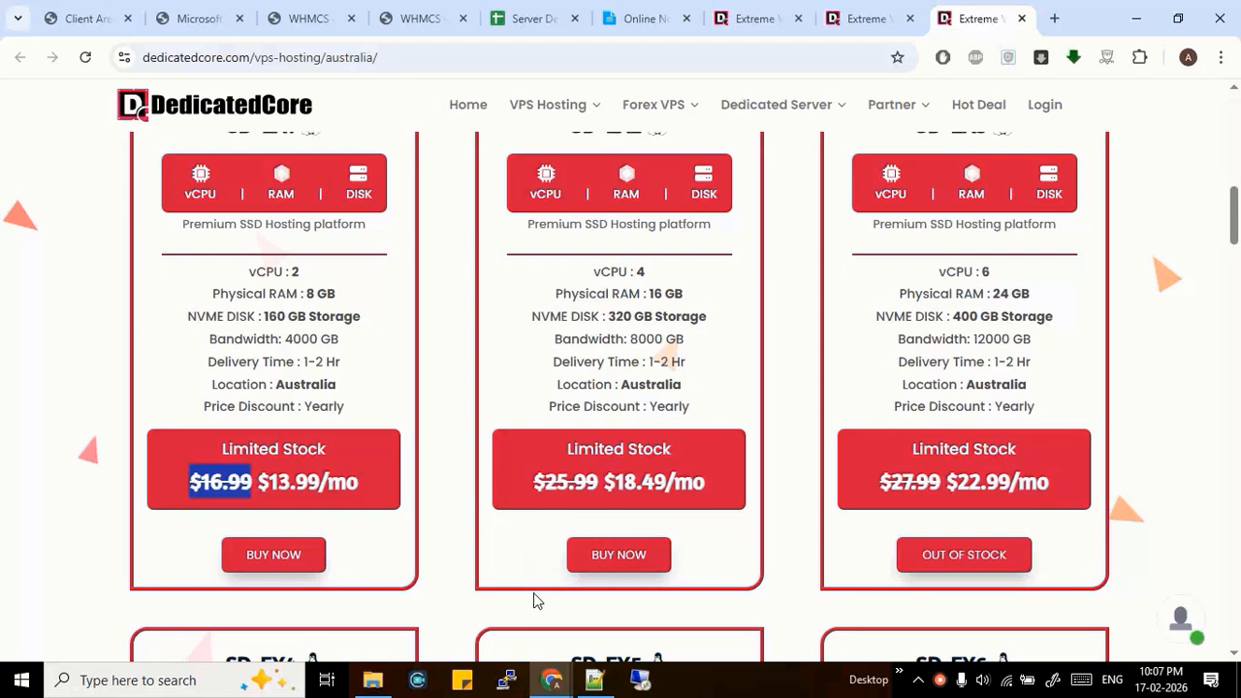
Compare the plan resources and prices across the USA, Germany and Australia VPS pages
left_click(756, 18)
left_click(868, 18)
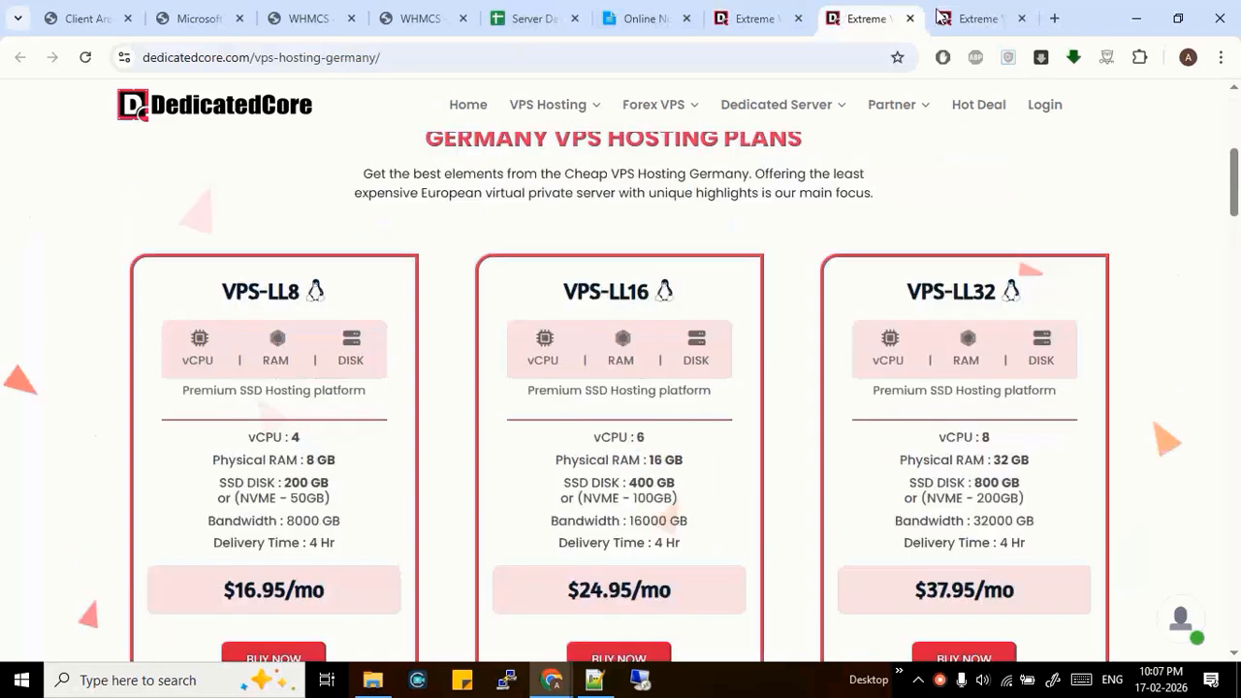
left_click(940, 16)
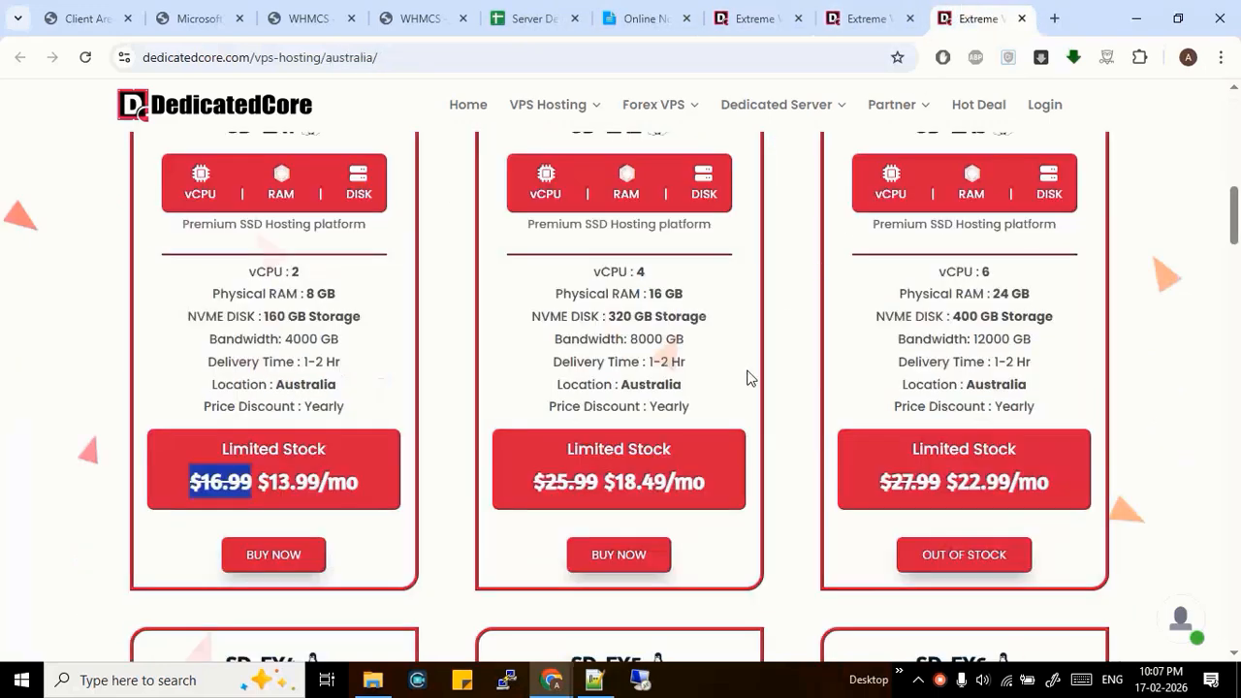
scroll(747, 378, "up", 1)
scroll(744, 376, "down", 1)
left_click(781, 17)
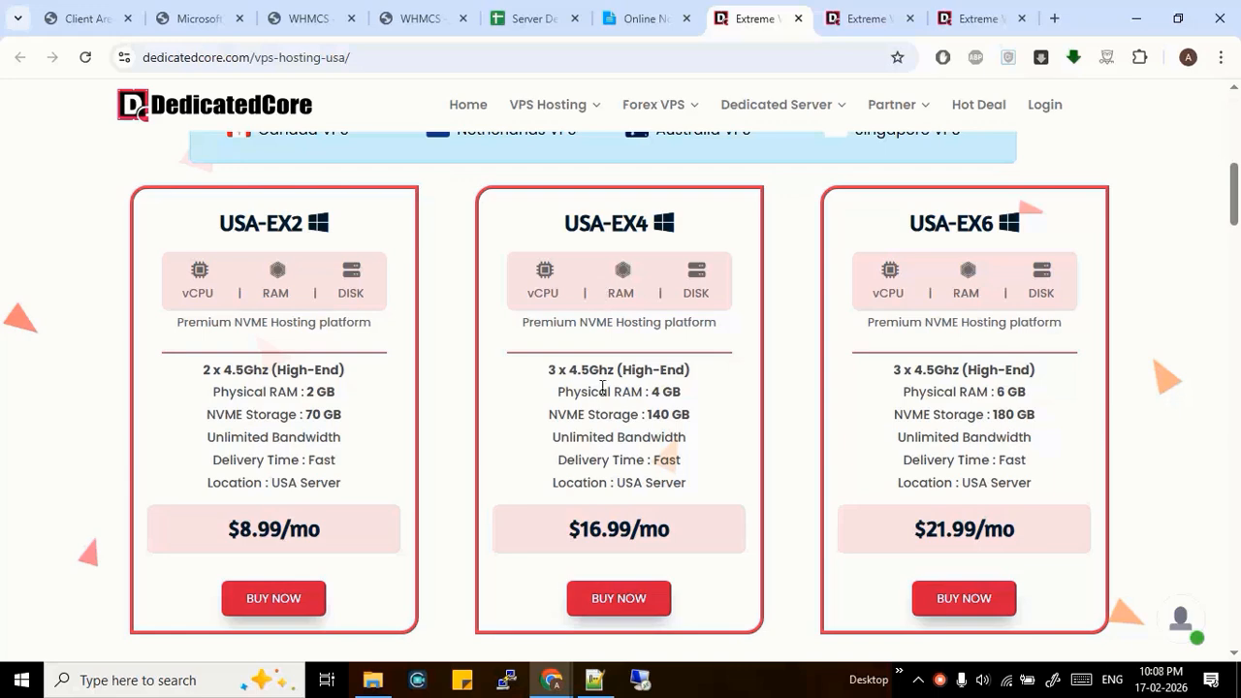
left_click(859, 8)
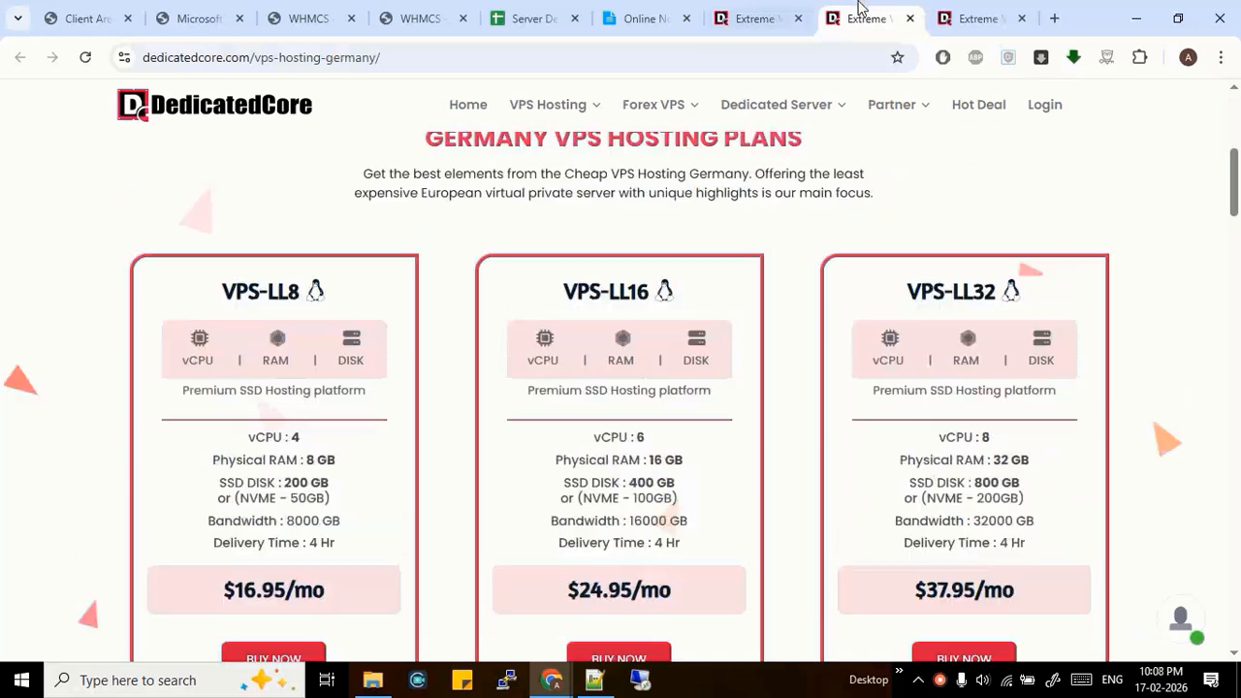
left_click(975, 10)
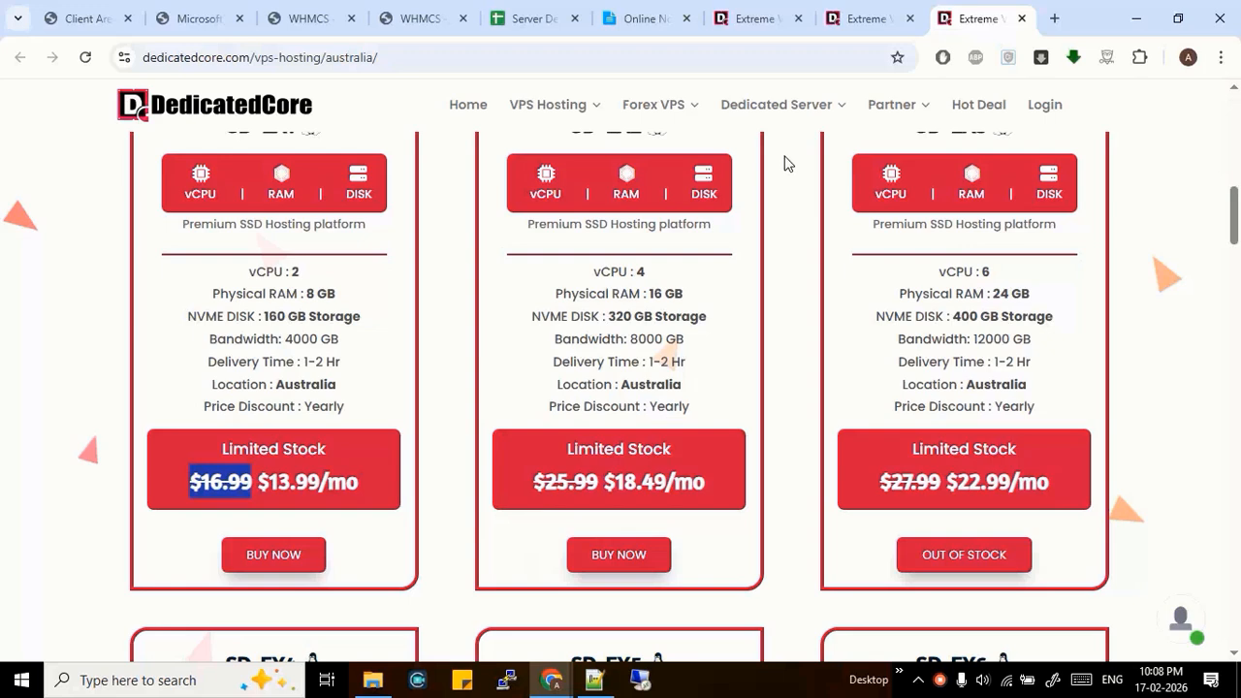
Recheck the USA plans, highlight the NVMe storage option of Germany's VPS-LL8 plan, and return to the Australia plans
left_click(766, 18)
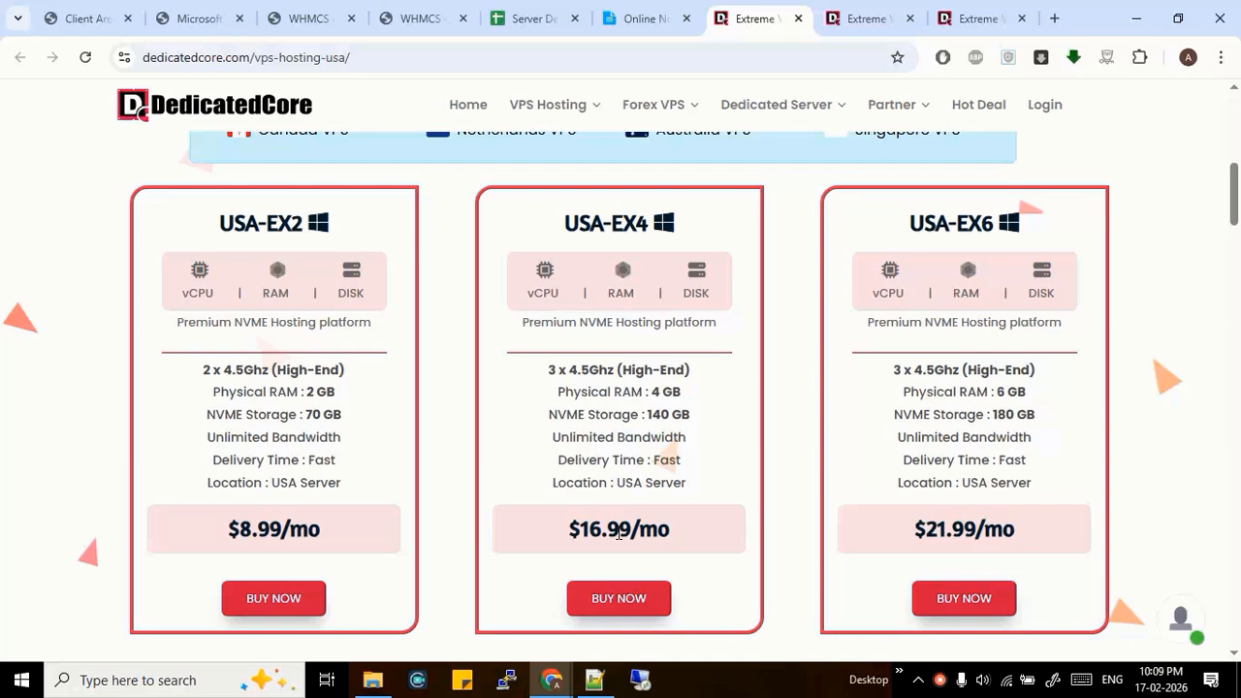
left_click(853, 17)
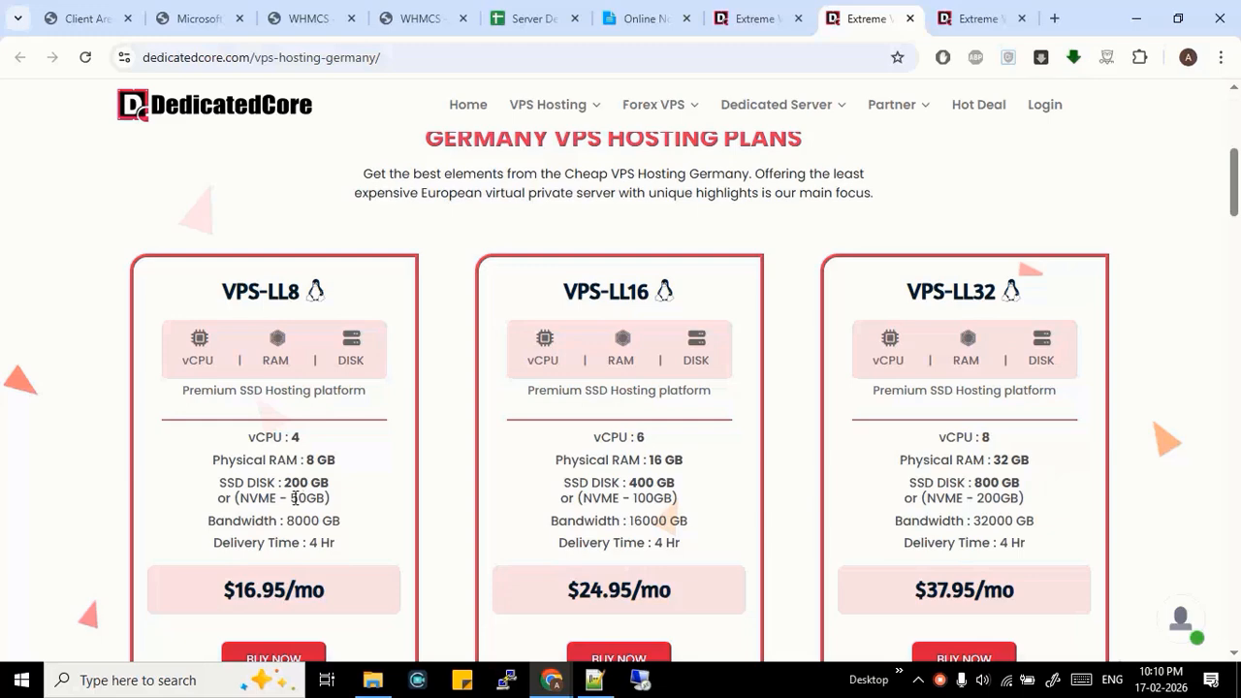
left_click_drag(290, 497, 318, 497)
left_click(981, 18)
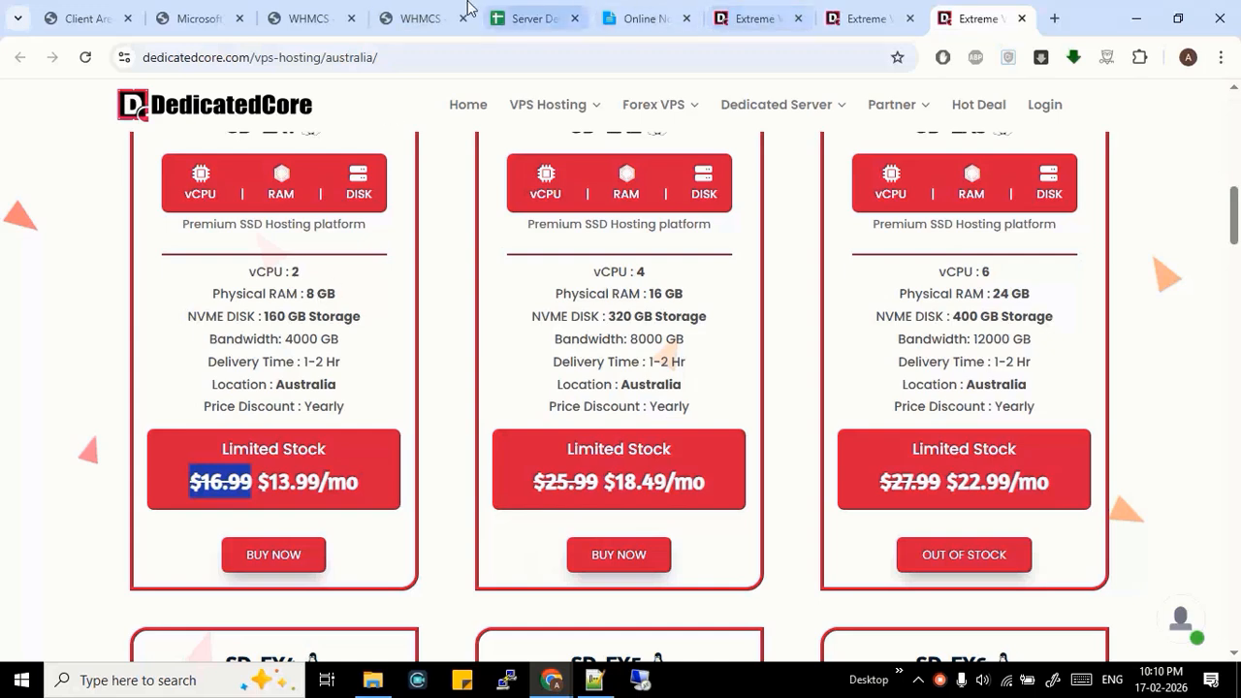
Return to the pending order in WHMCS and open its VPS/Server item to reach the module commands
left_click(385, 10)
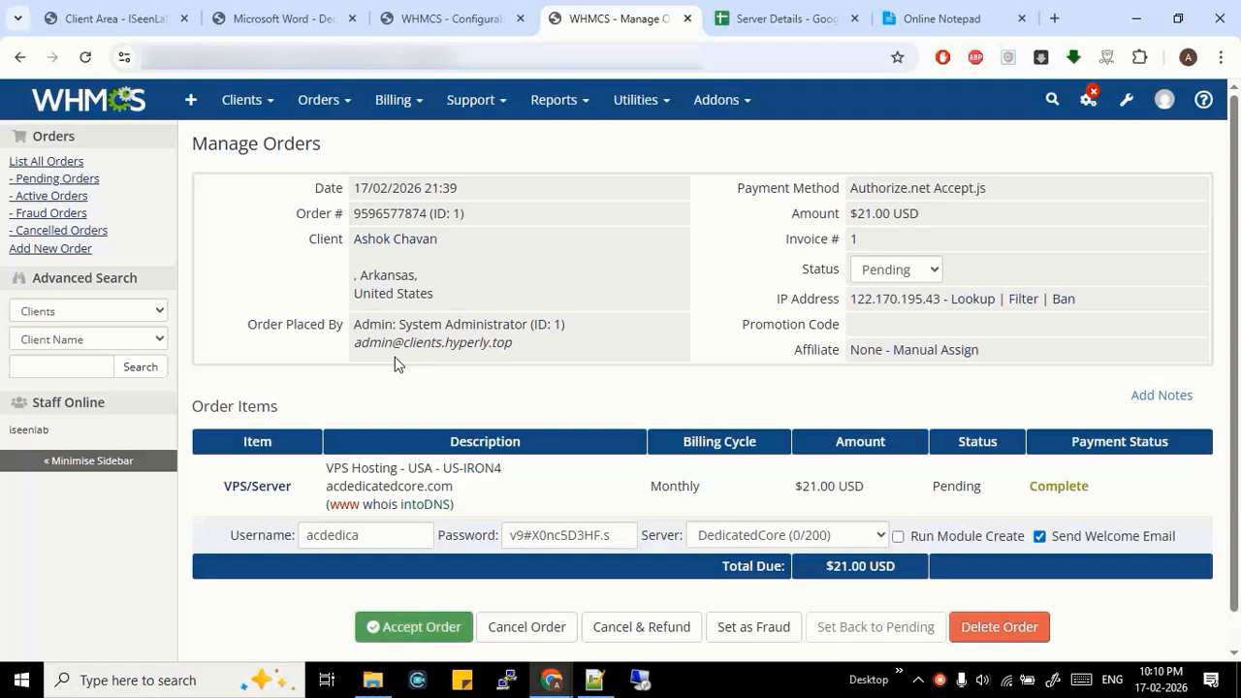
left_click(898, 537)
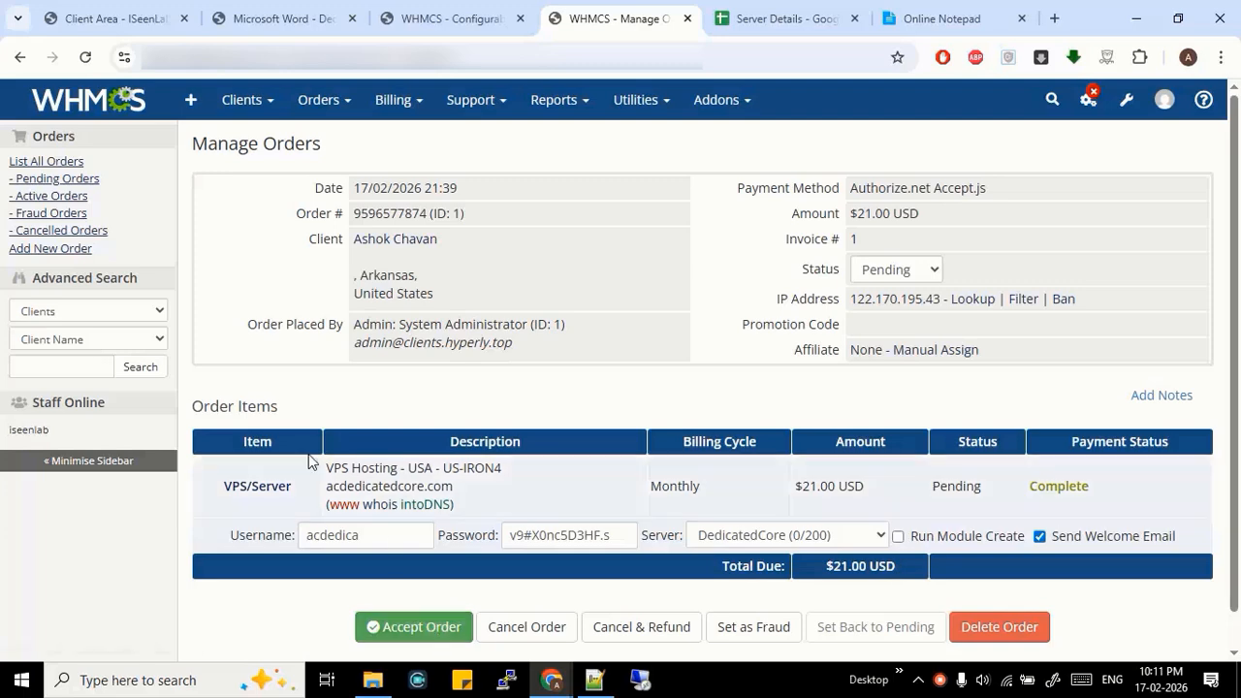
left_click(257, 498)
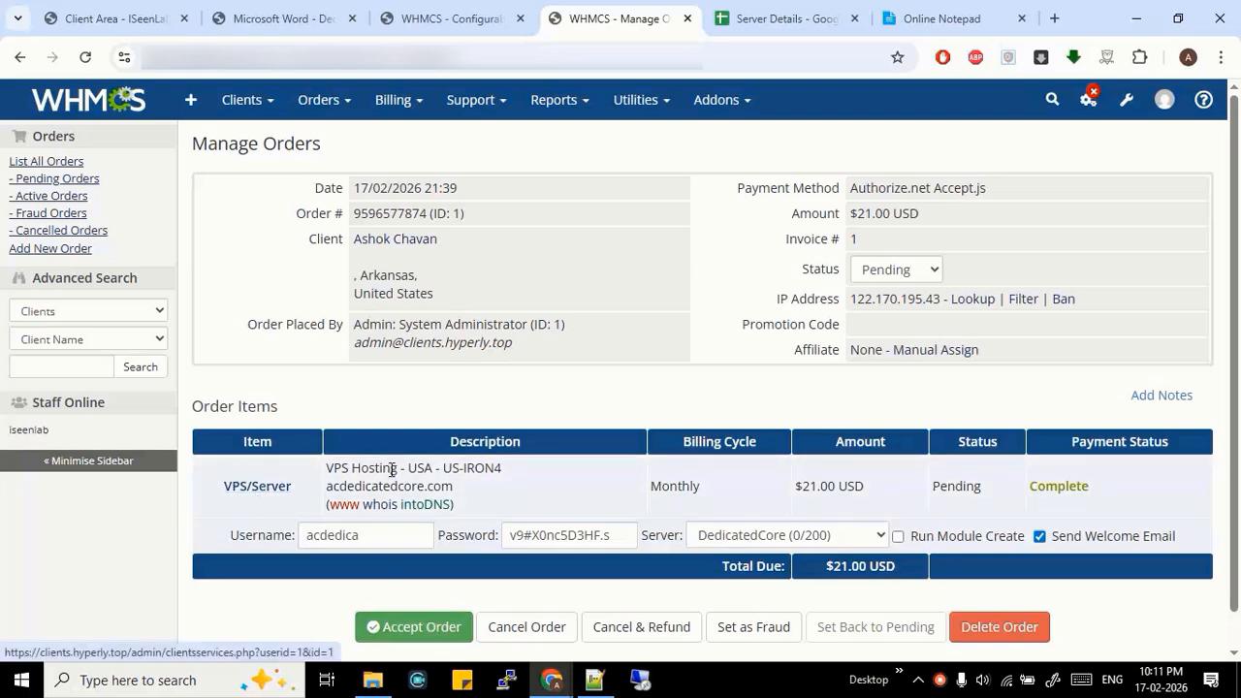
scroll(449, 281, "down", 6)
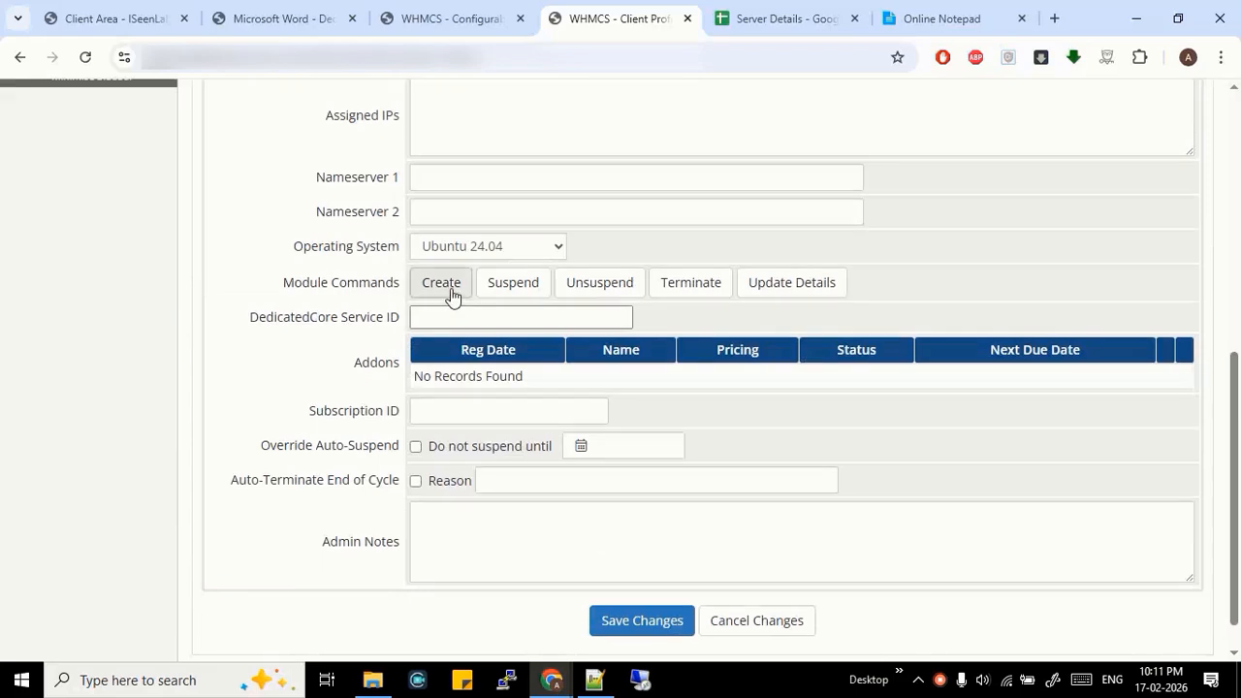
Run the Create module command on the VPS service and confirm it
left_click(446, 285)
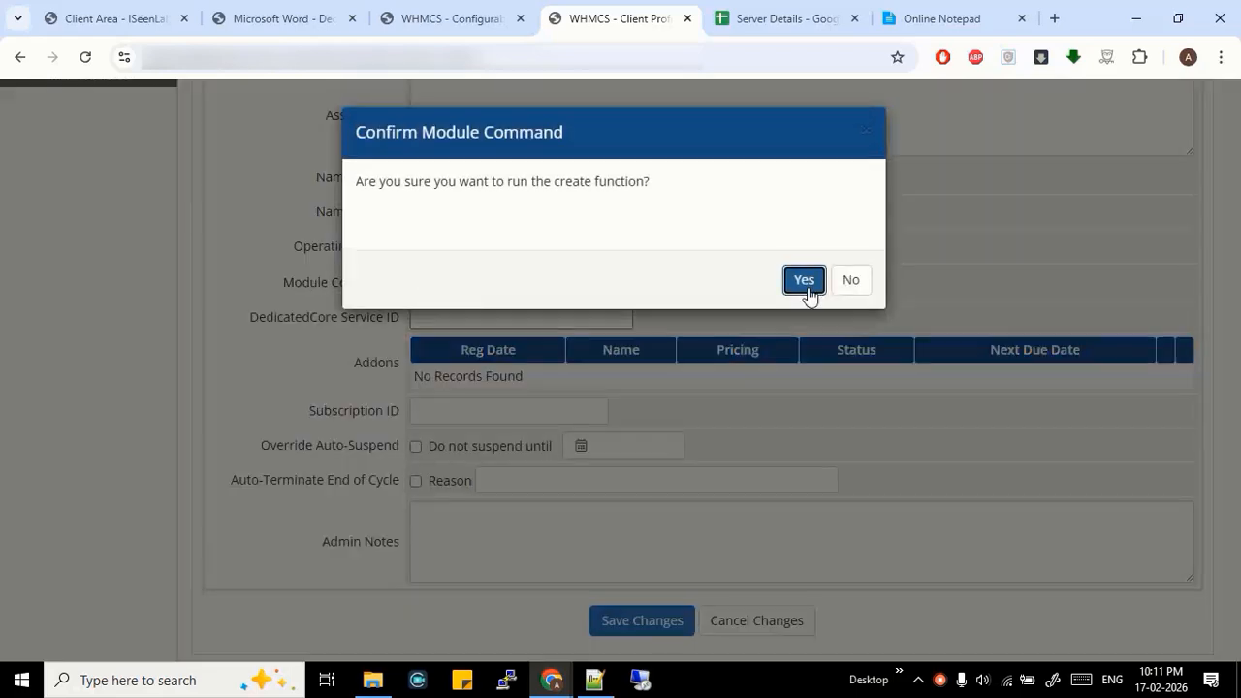
left_click(807, 289)
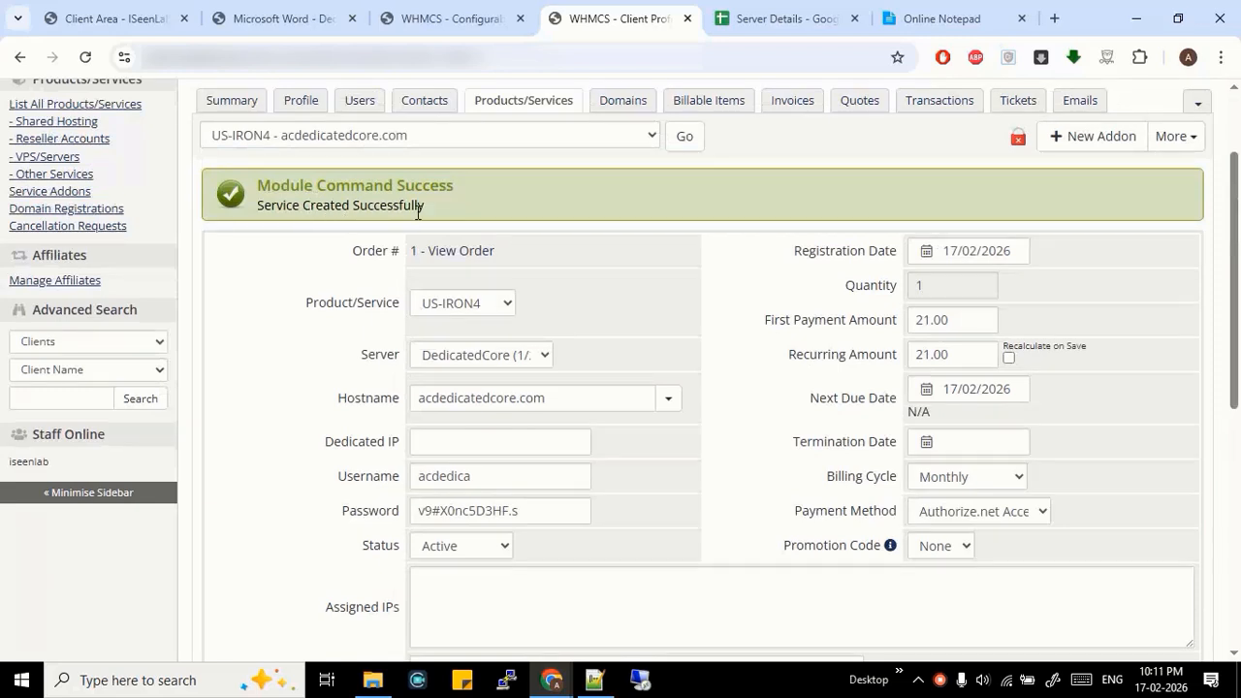
Set the VPS service's status to Pending and save the changes
left_click(478, 544)
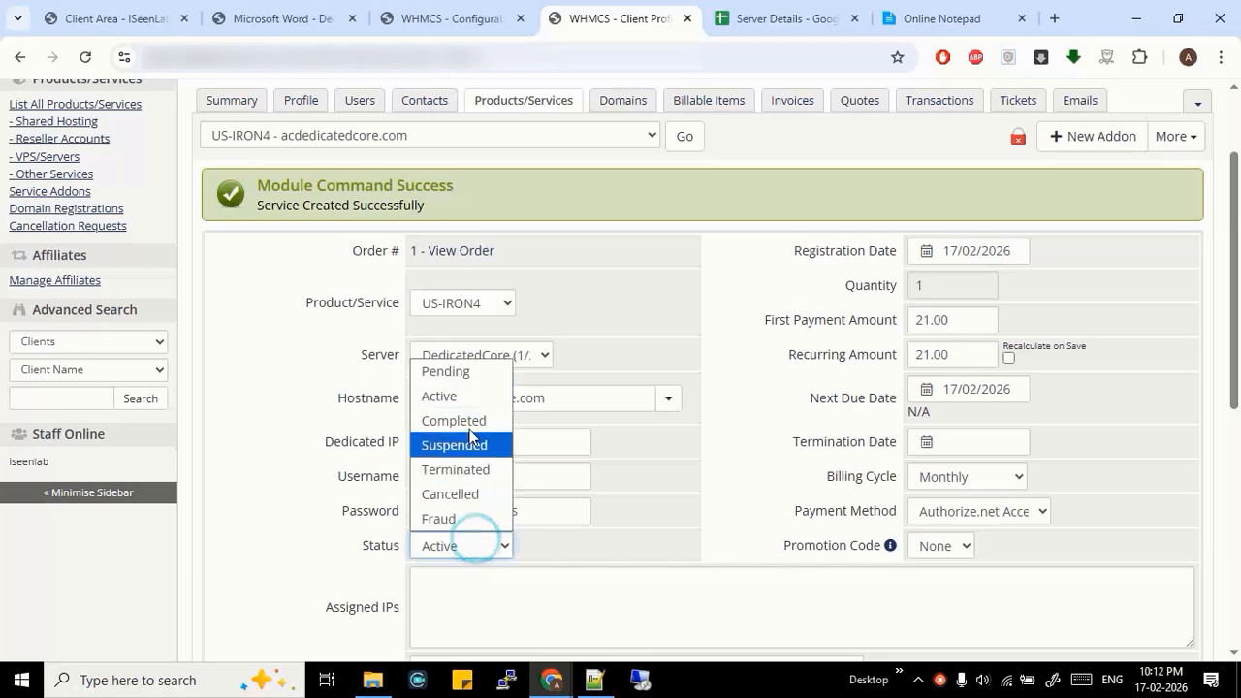
left_click(481, 374)
scroll(625, 454, "down", 5)
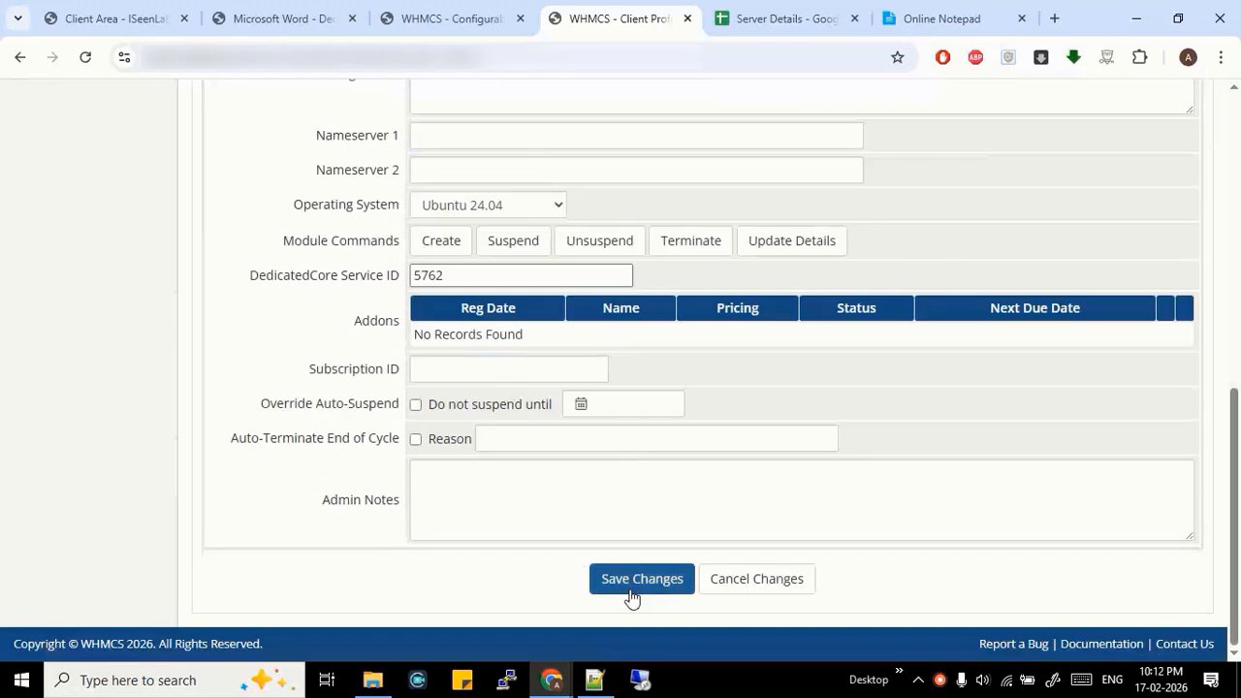
left_click(634, 582)
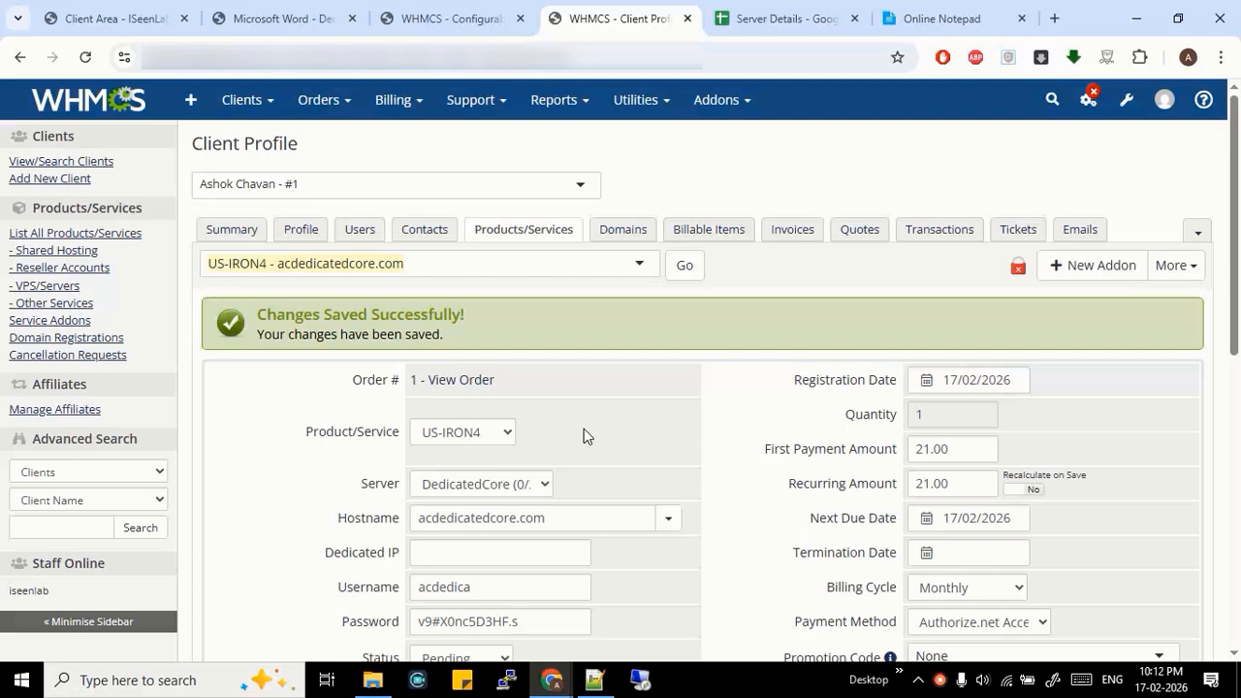
Examine the service's module commands and highlight the DedicatedCore Service ID field and its value
scroll(584, 436, "down", 4)
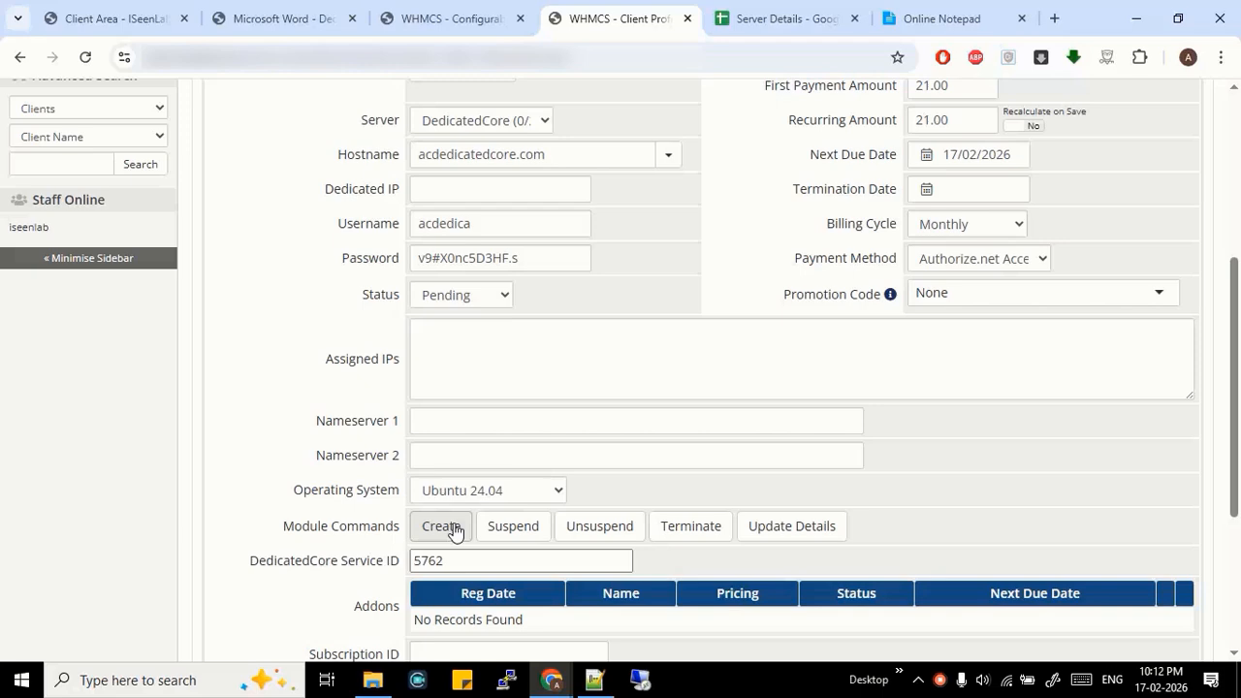
left_click(442, 527)
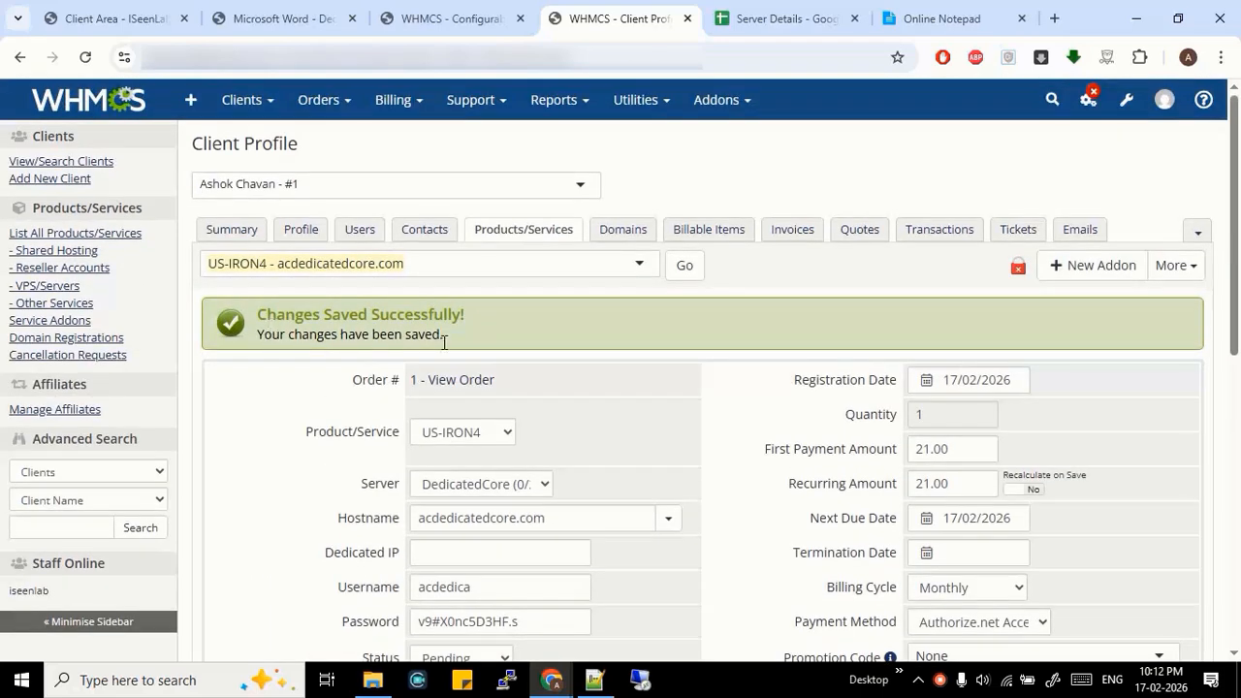
scroll(436, 345, "down", 5)
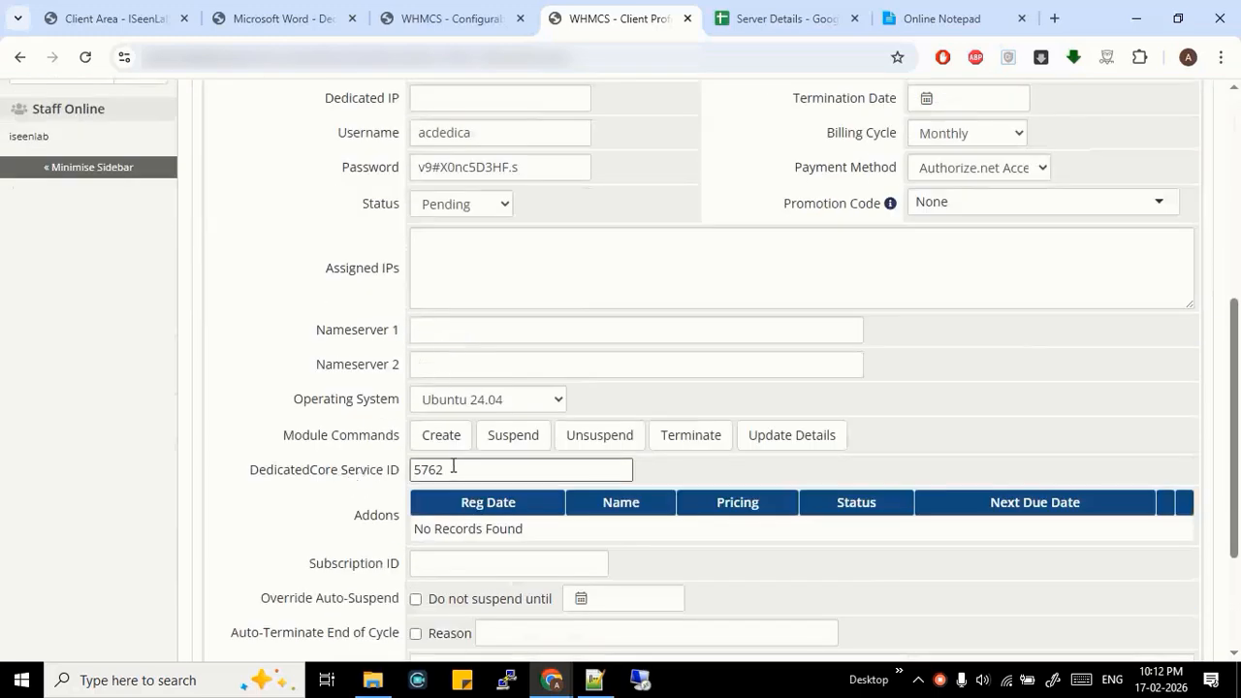
left_click_drag(443, 469, 401, 475)
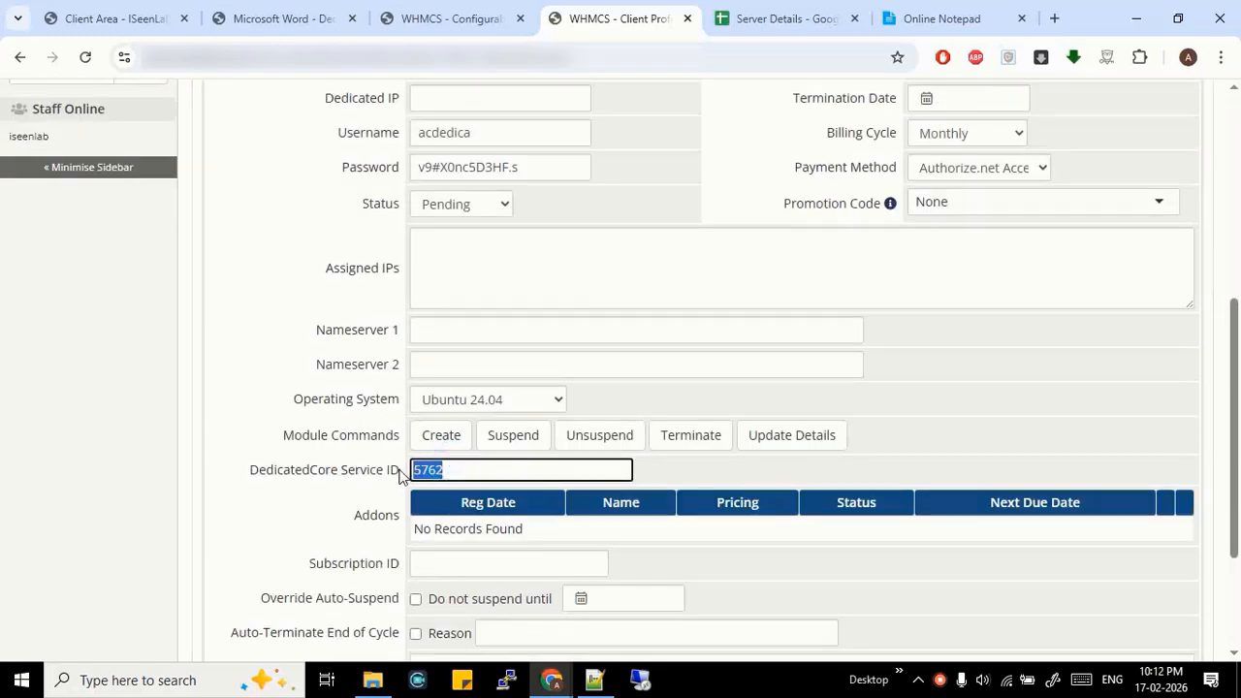
left_click(443, 471)
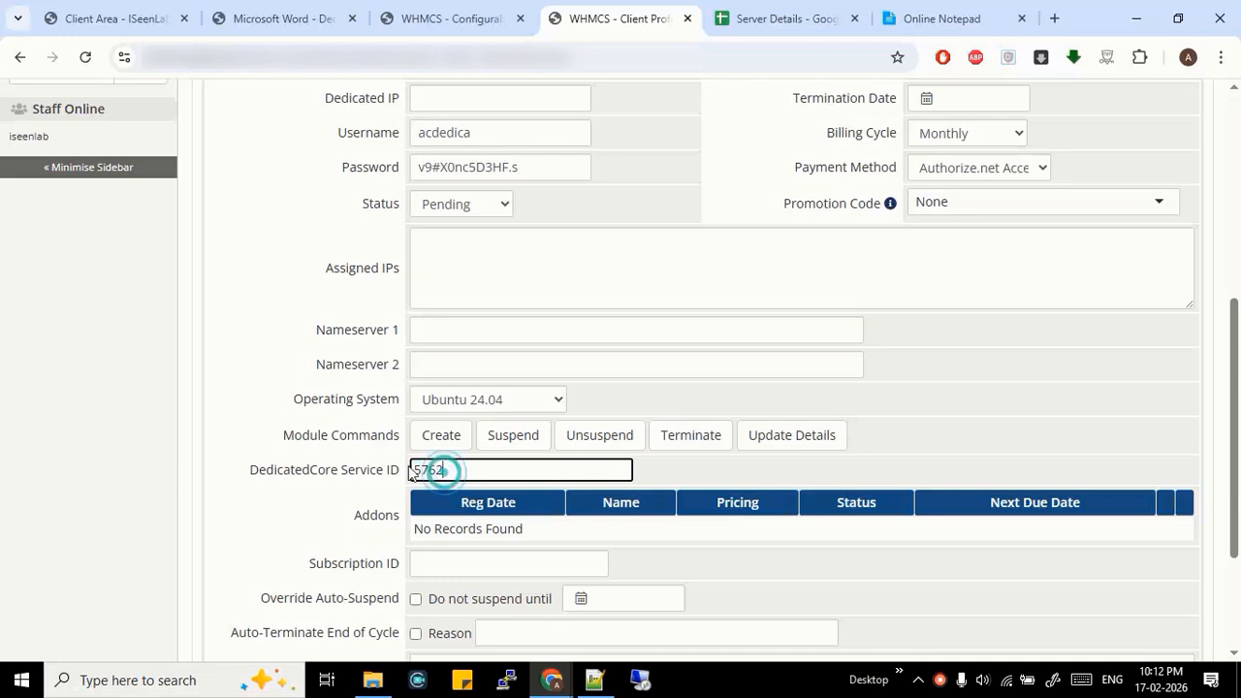
triple_click(359, 471)
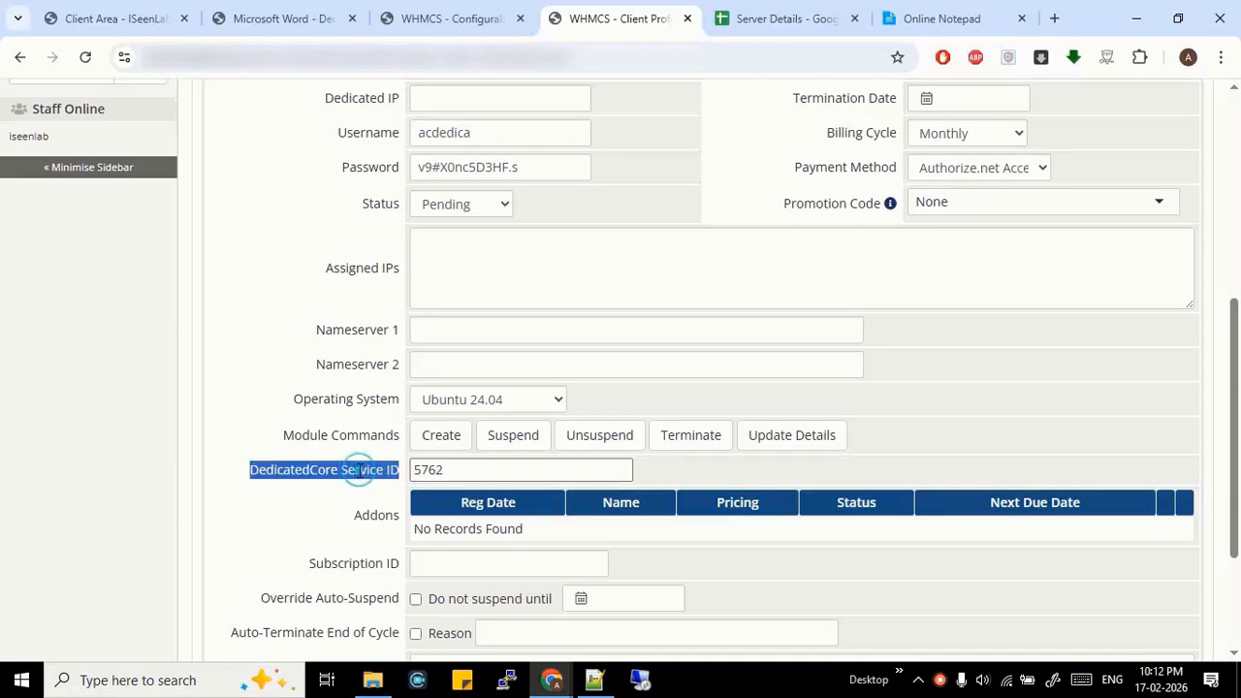
triple_click(355, 472)
scroll(387, 470, "up", 2)
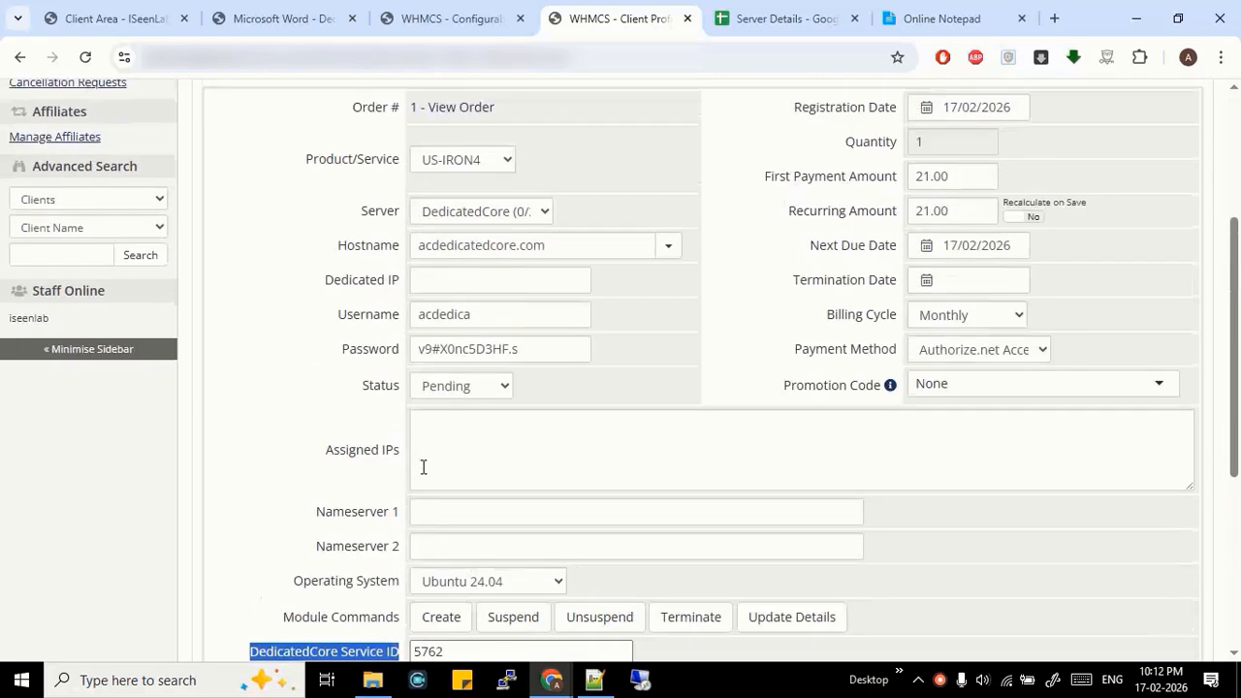
Switch to the DedicatedCore client area, reload the dashboard and open the list of hosting services
left_click(107, 12)
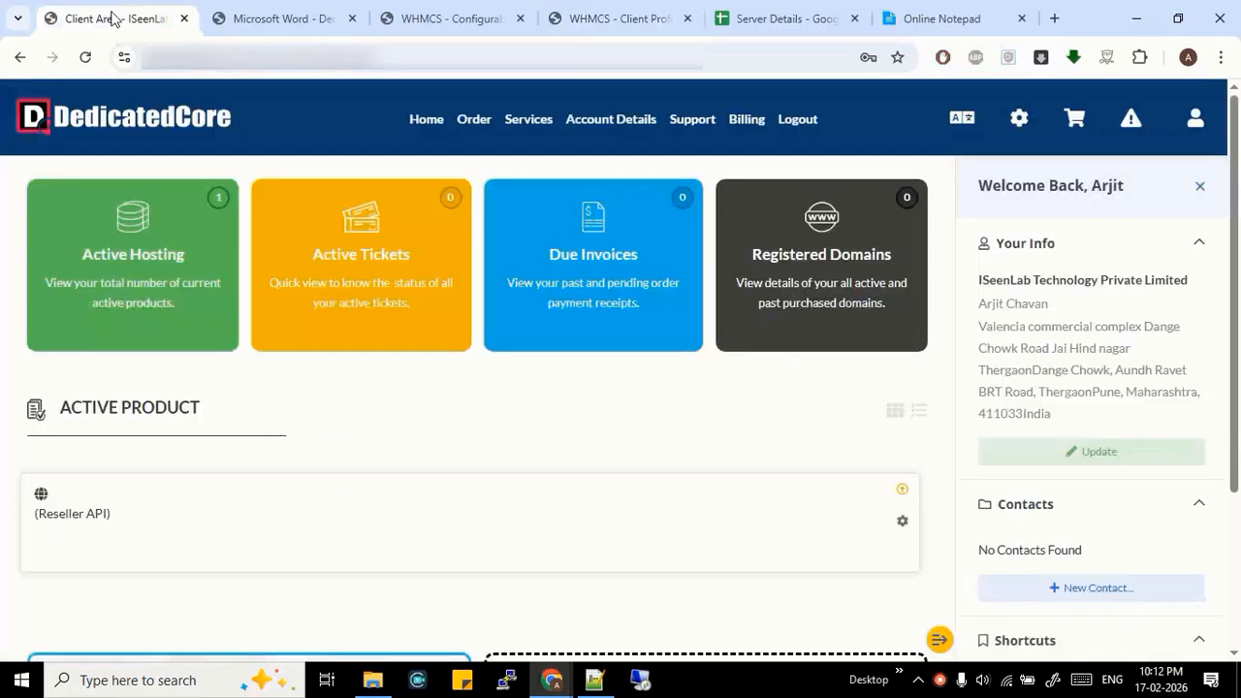
left_click(603, 8)
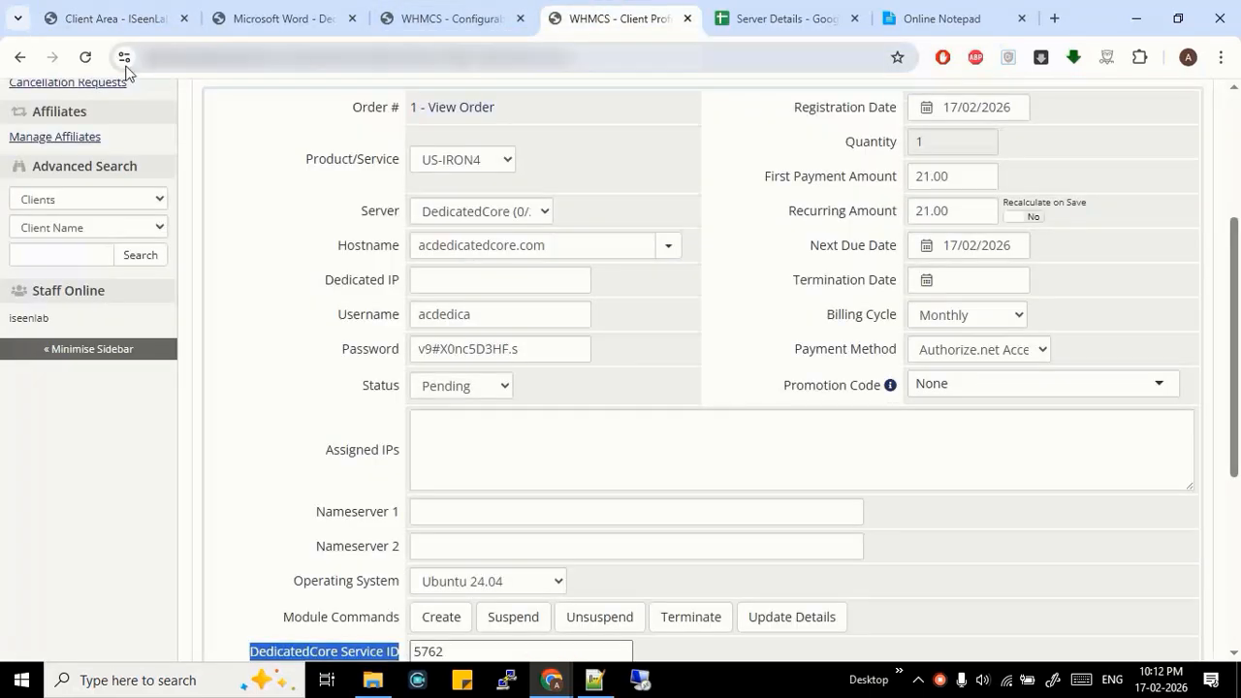
left_click(112, 14)
right_click(345, 171)
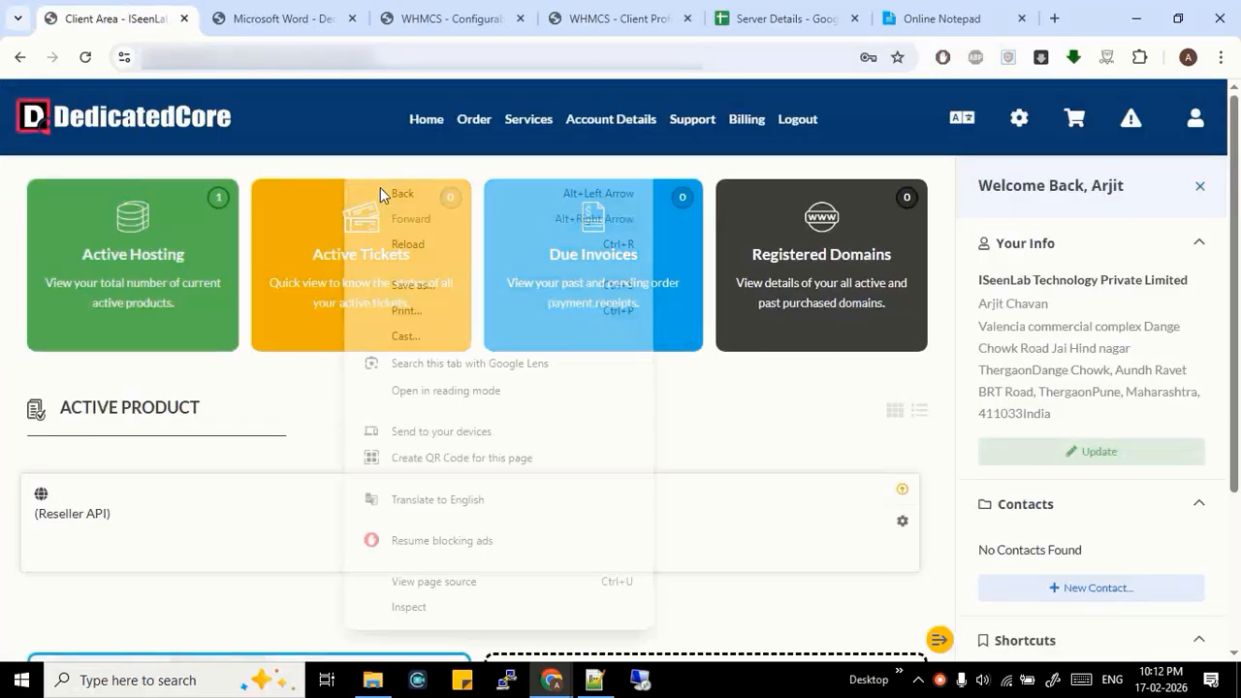
left_click(417, 247)
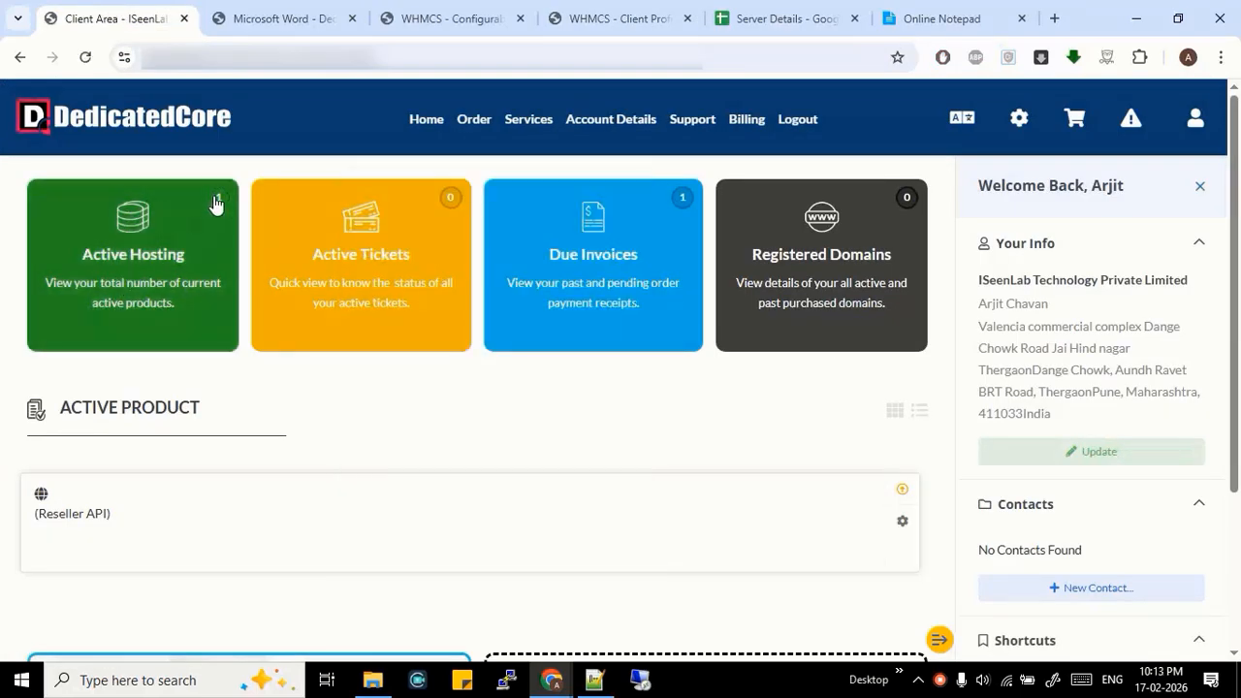
left_click(119, 260)
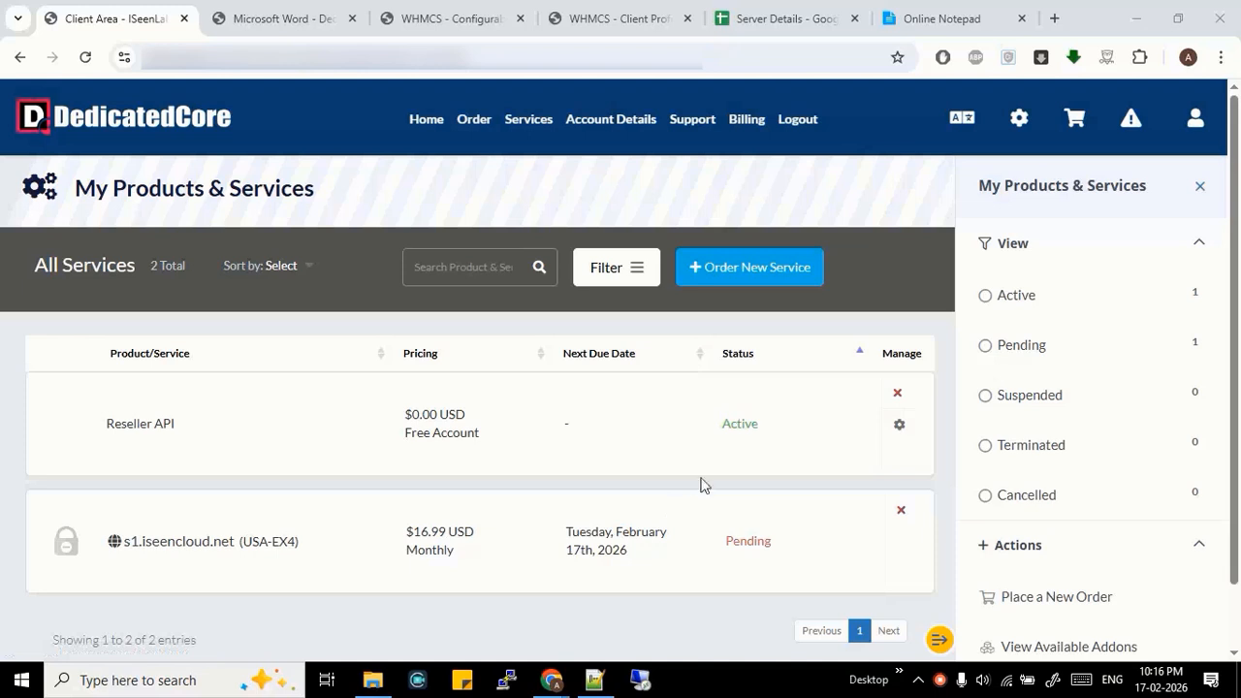
Open the unpaid invoice for the new VPS in the DedicatedCore billing area and examine its line items
mouse_move(744, 124)
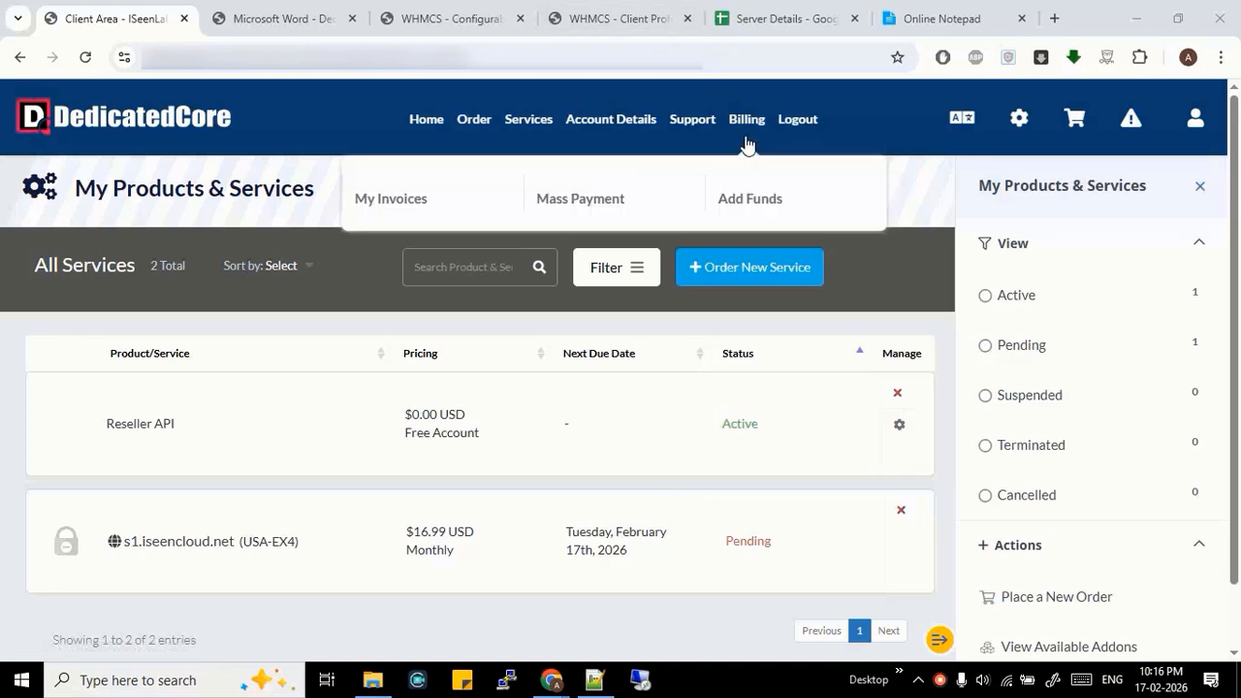
left_click(383, 208)
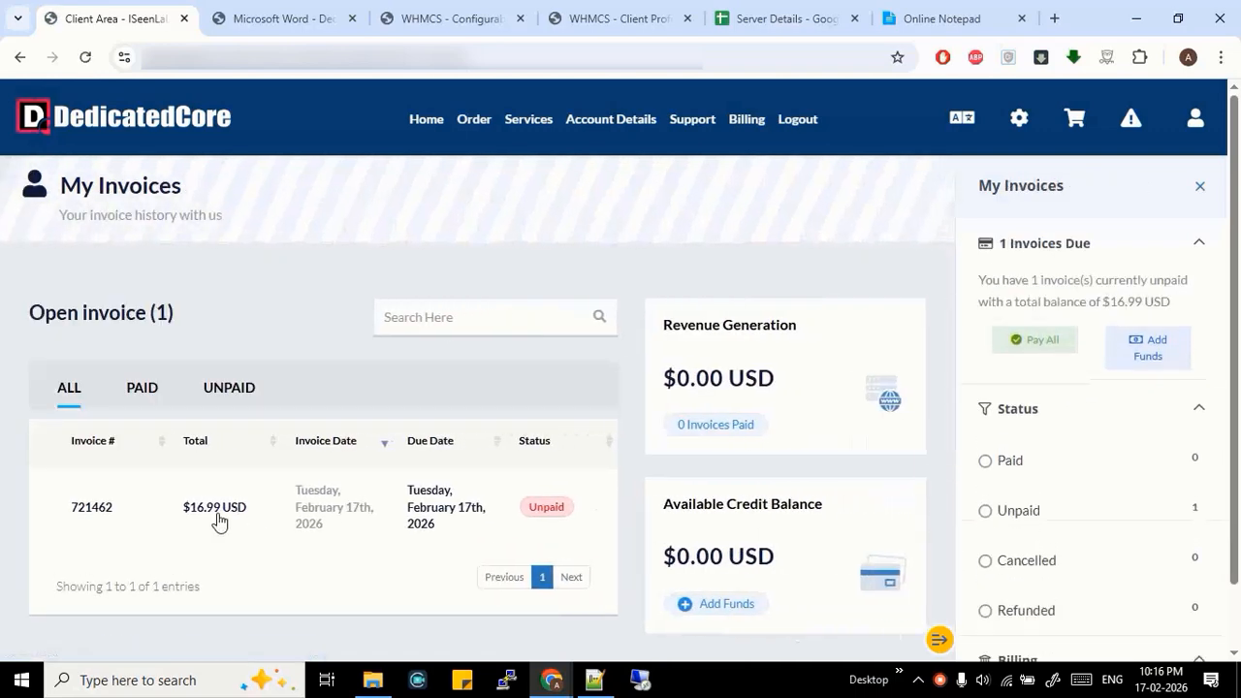
left_click(120, 512)
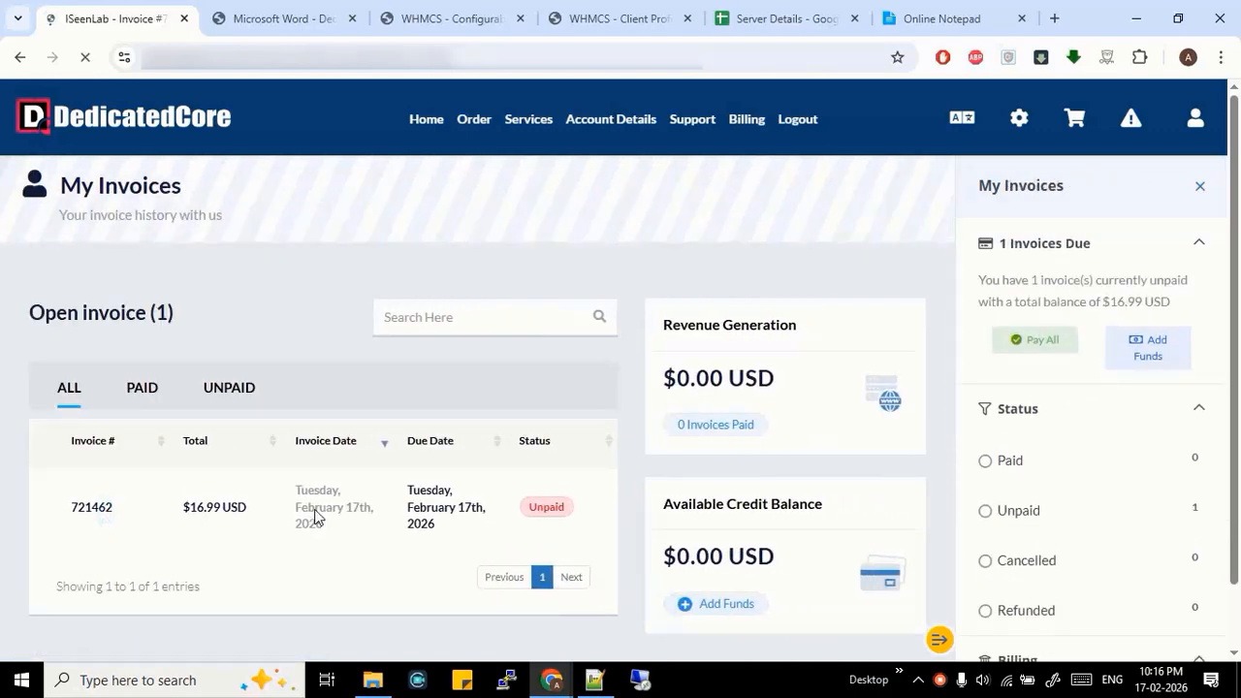
scroll(677, 385, "down", 6)
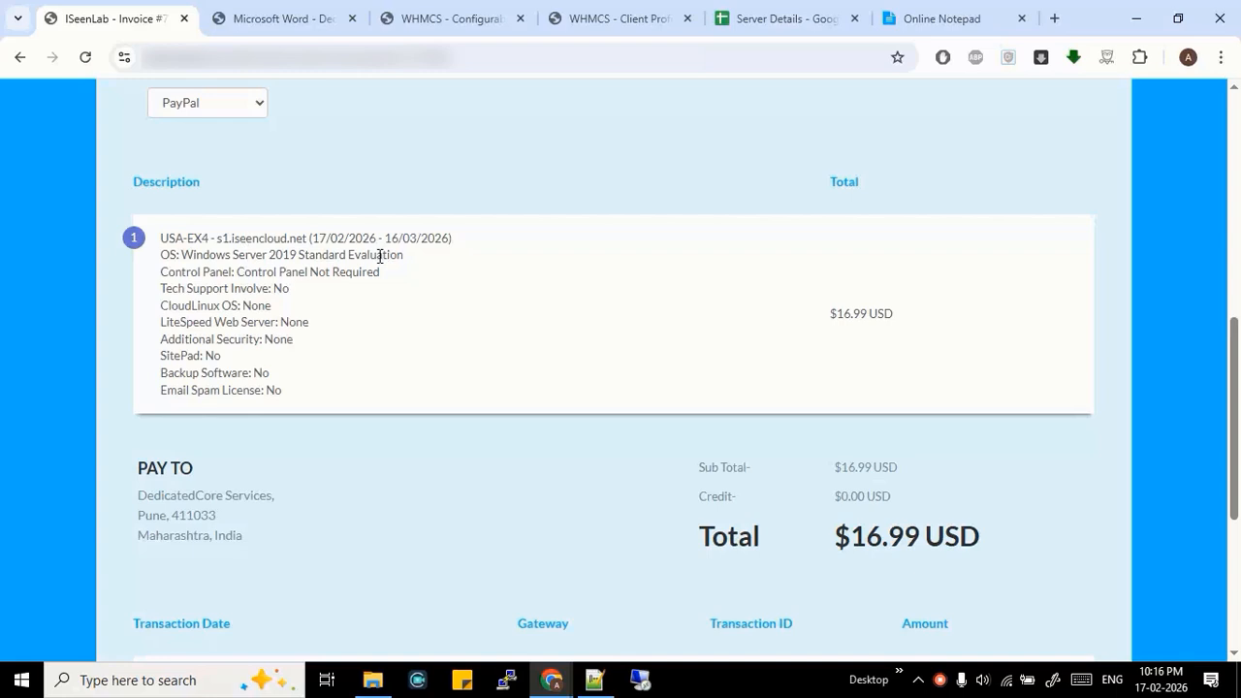
Return to the products and services list and reload it to check the USA-EX4 order's status
key("alt+Left")
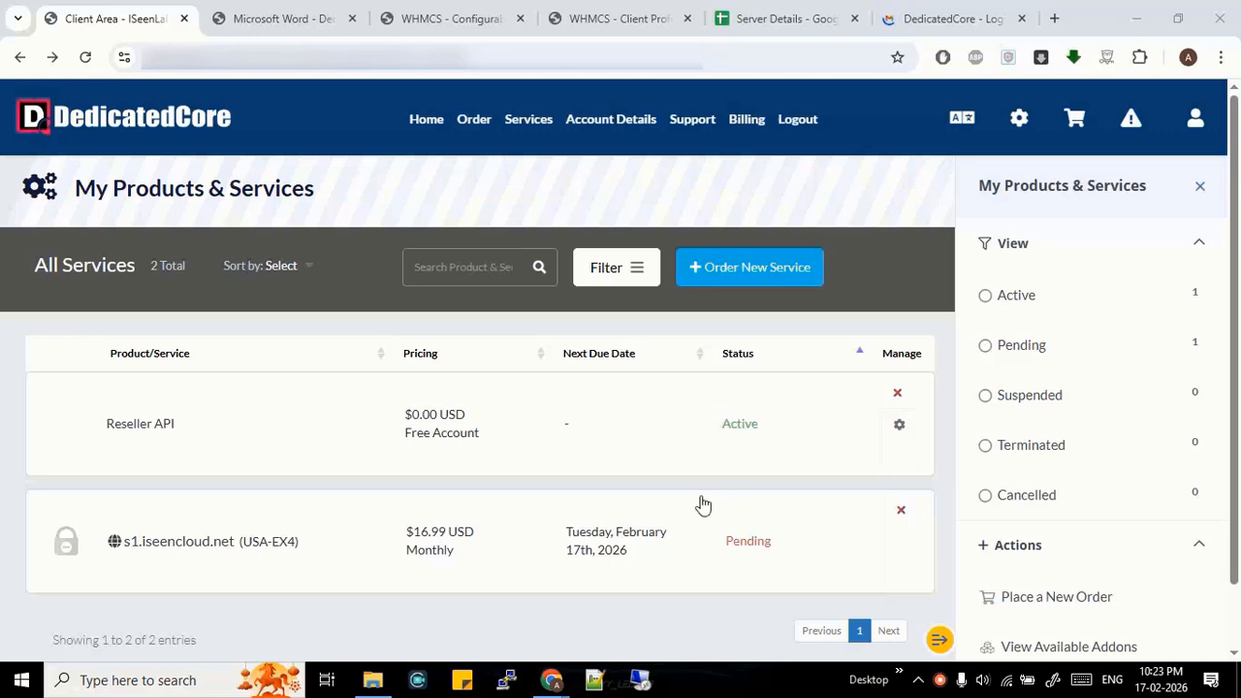
right_click(361, 312)
left_click(434, 279)
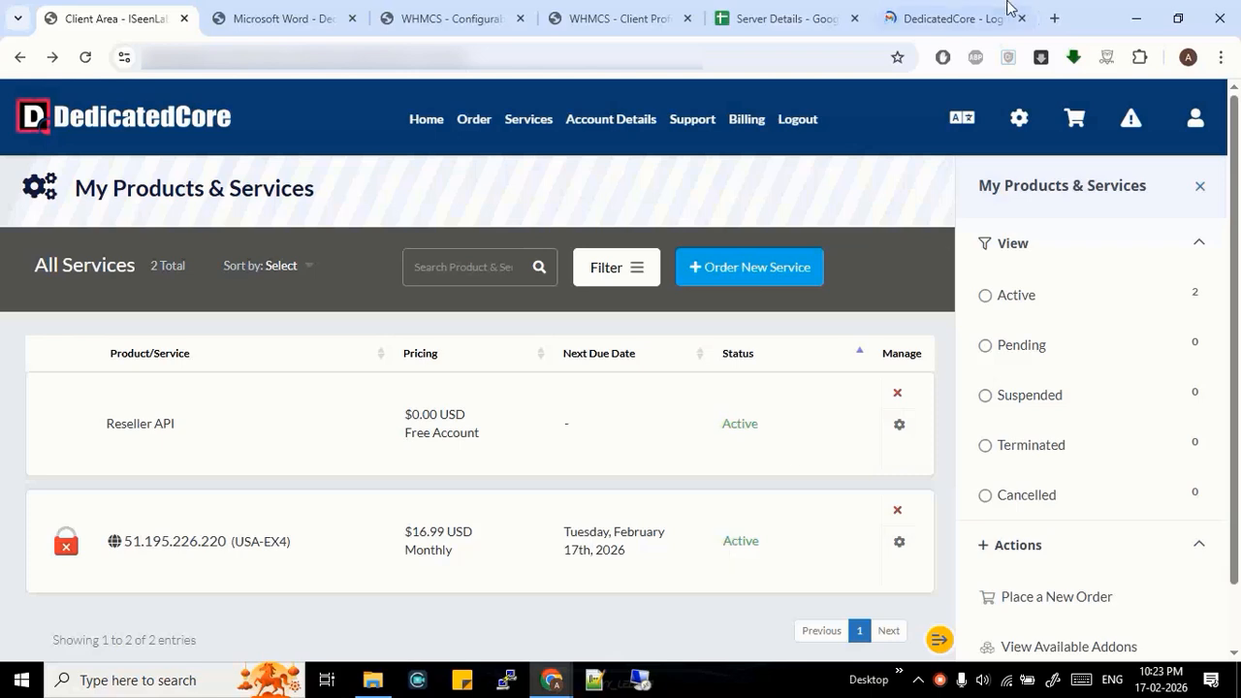
Open the DedicatedCore login credentials email in Gmail and copy the server's current hostname
left_click(952, 10)
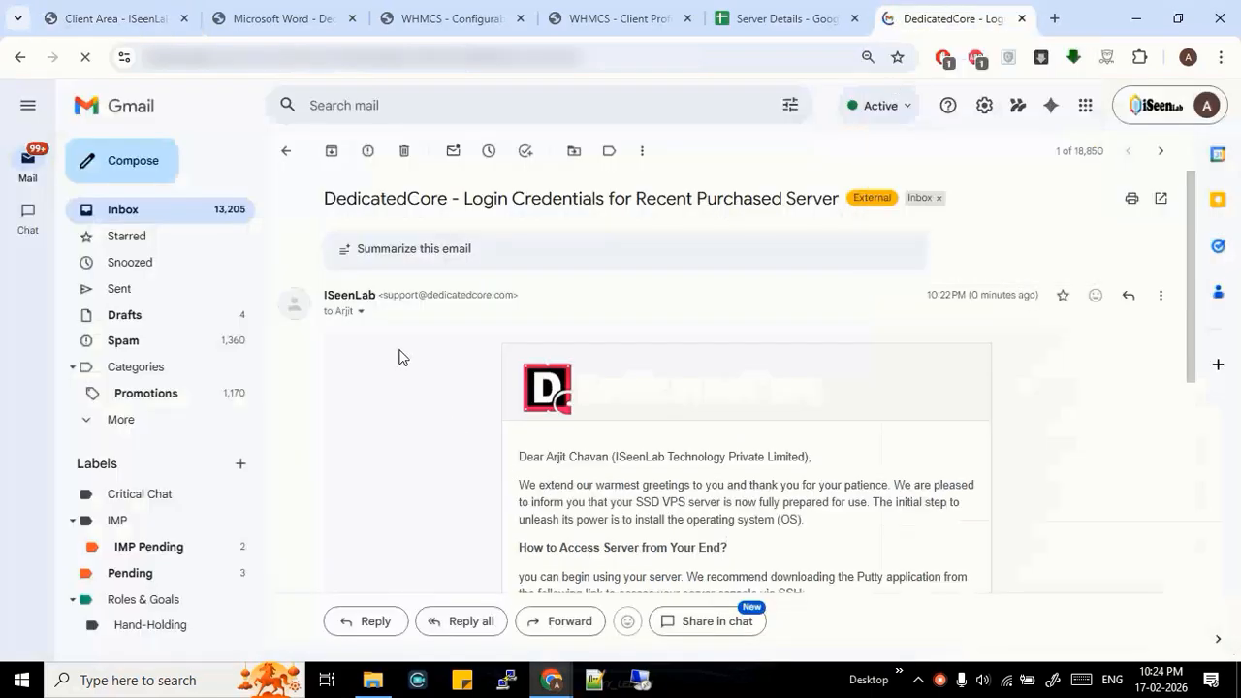
scroll(487, 382, "down", 3)
scroll(519, 358, "down", 3)
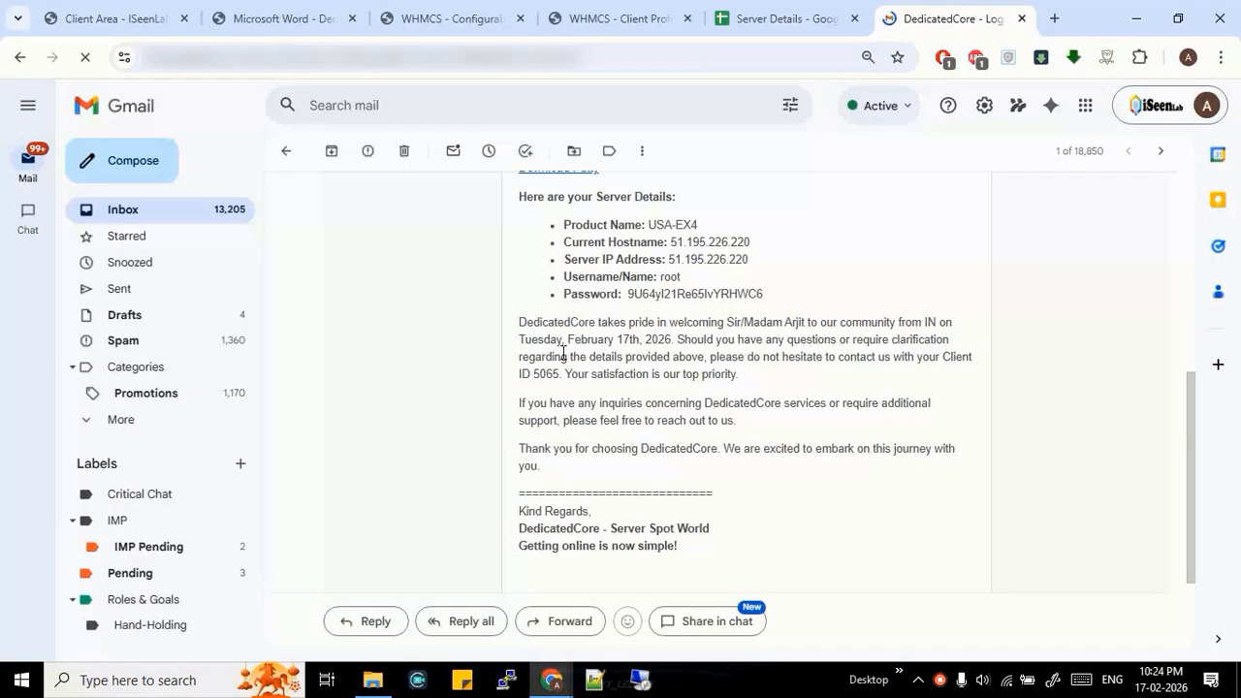
double_click(715, 241)
right_click(715, 248)
left_click(762, 268)
Connect to 51.195.226.220 in PuTTY, accepting the server's host key, and enter root as the login name
left_click(510, 682)
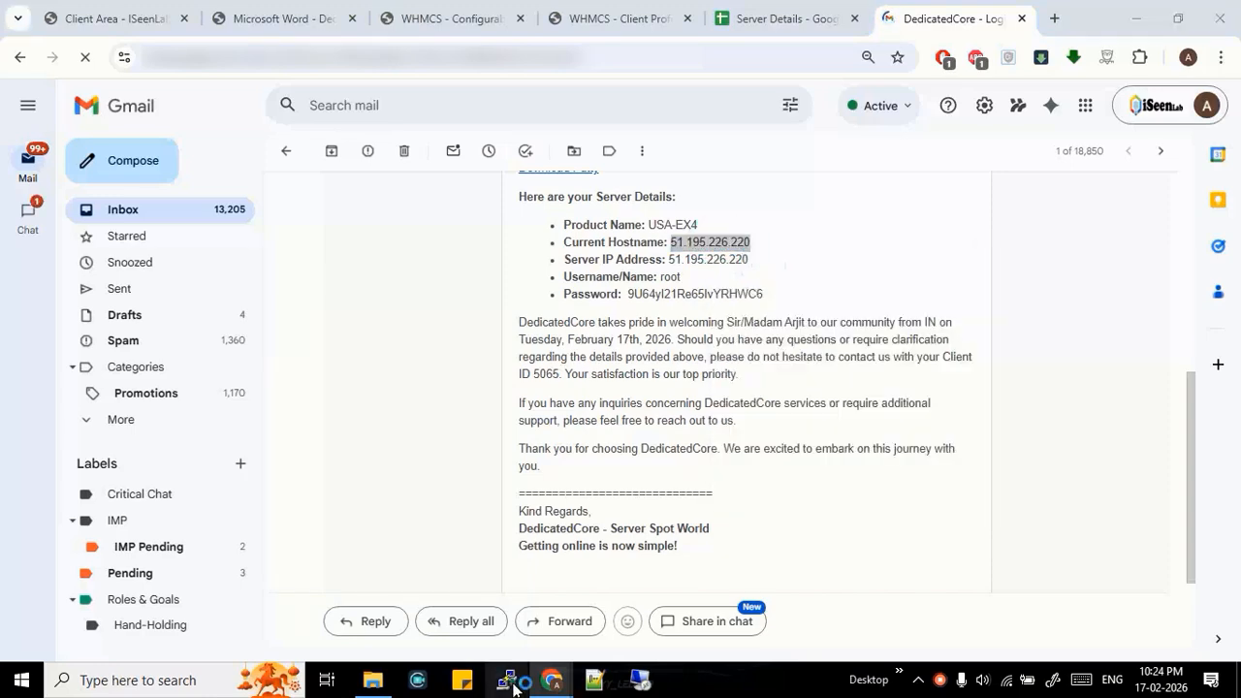
key("ctrl+v")
left_click(709, 529)
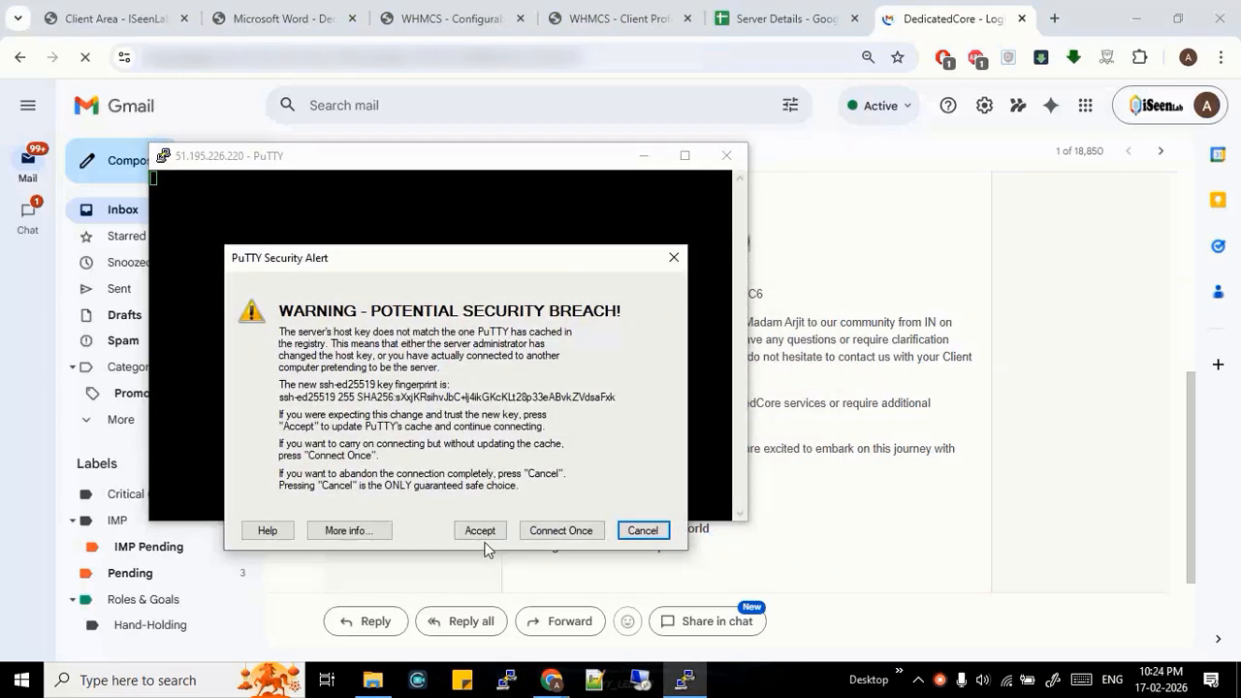
left_click(479, 527)
type("root")
key("Return")
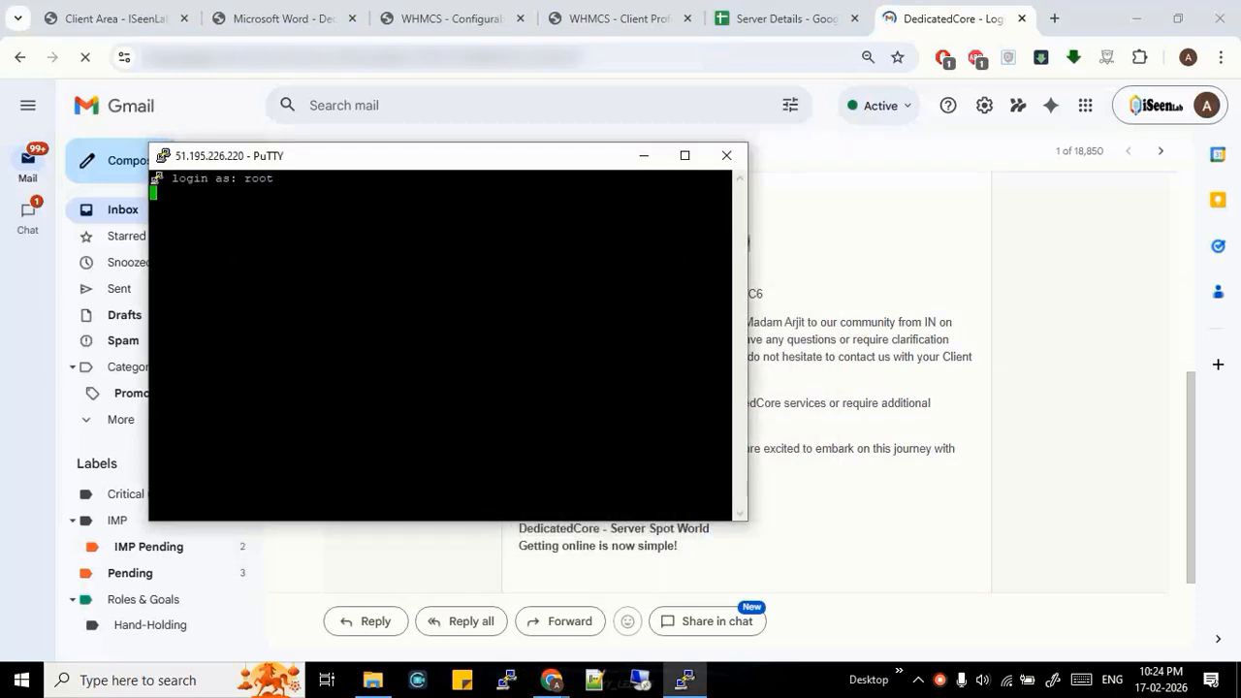
Copy the server password from the email, enter it to log in over SSH, and close the PuTTY session
left_click(807, 274)
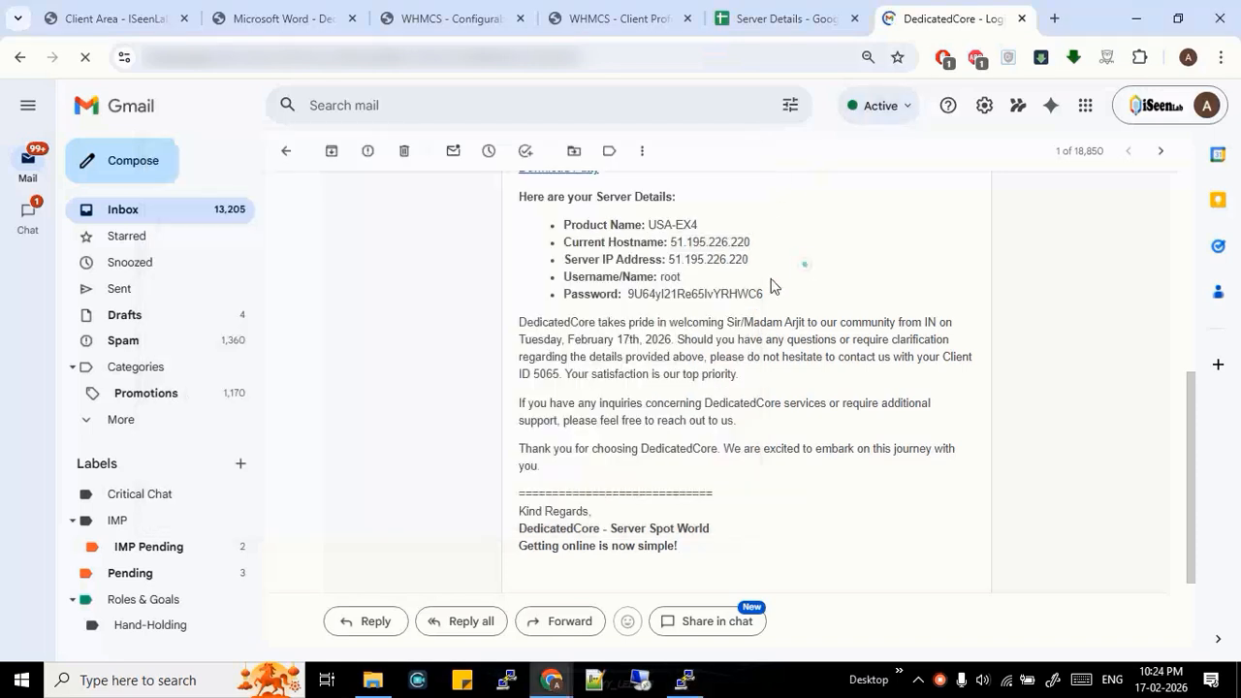
double_click(708, 294)
key("alt+Tab")
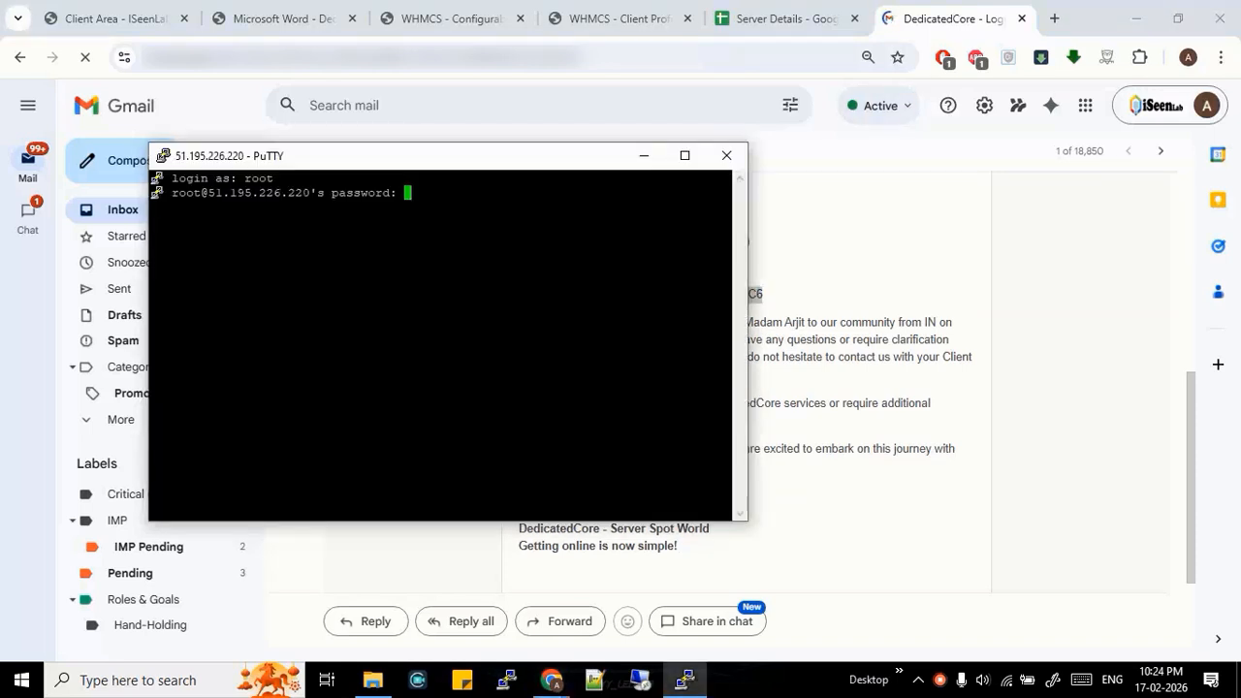
key("Return")
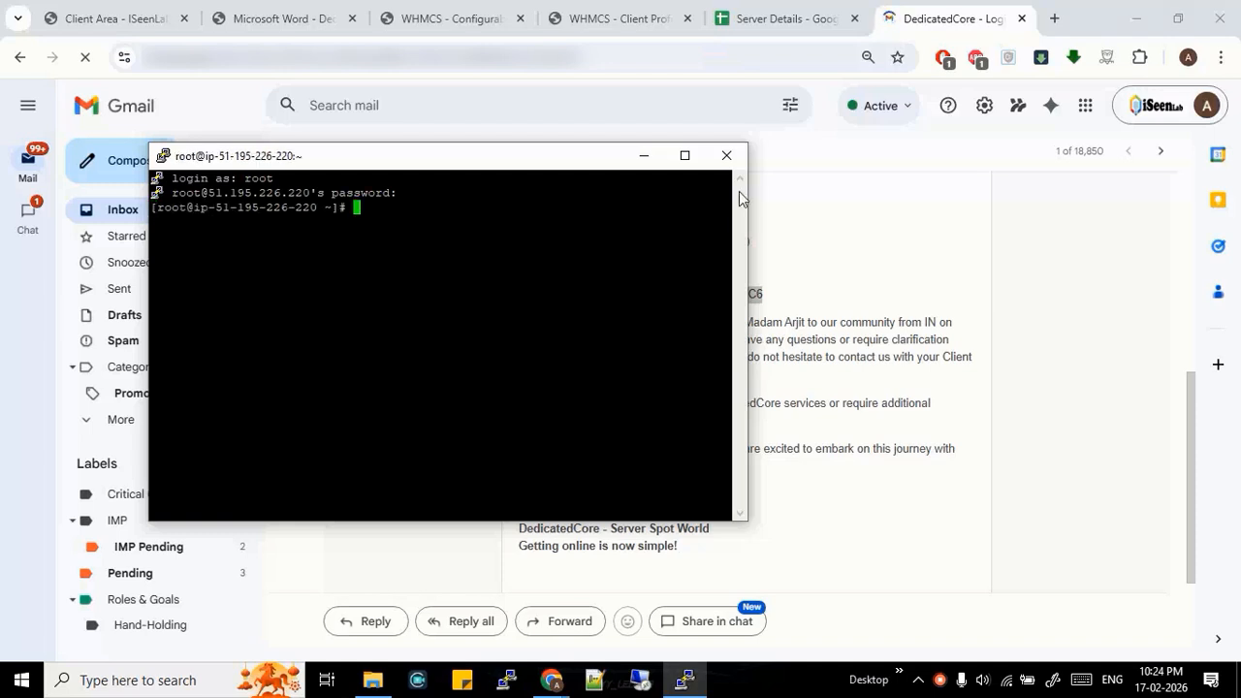
left_click(726, 155)
left_click(668, 407)
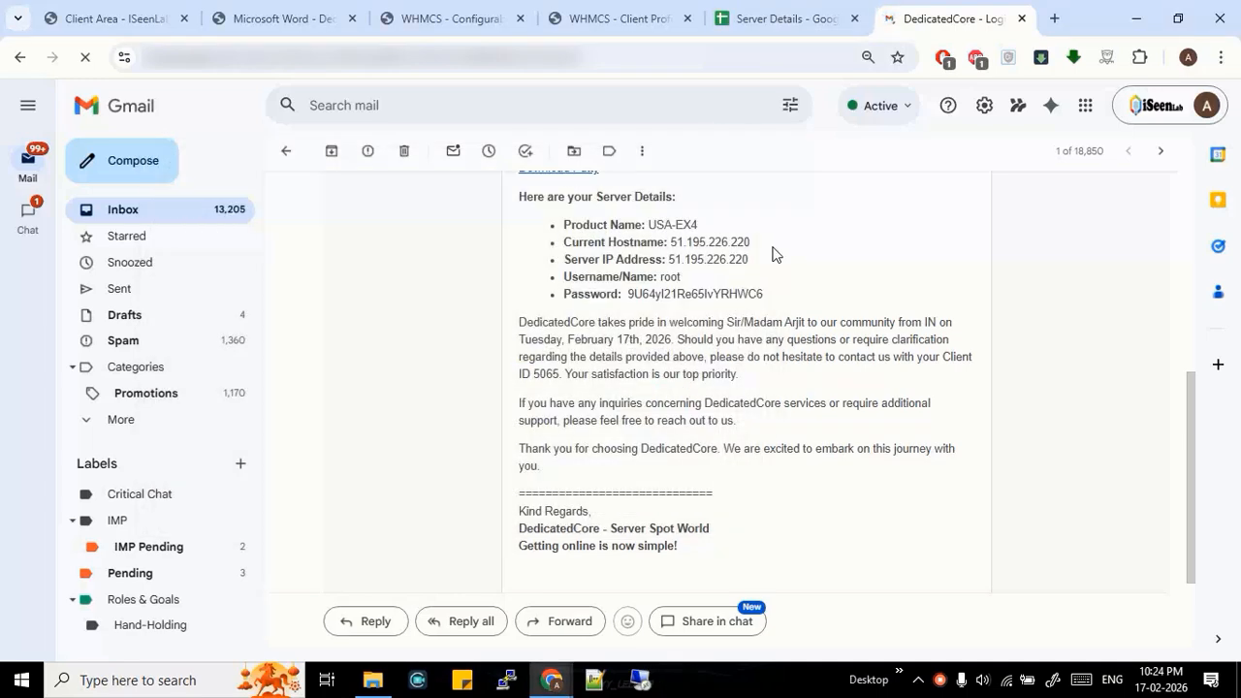
Return to the VPS service in WHMCS and run the Update Details module command to sync the server information
left_click(593, 12)
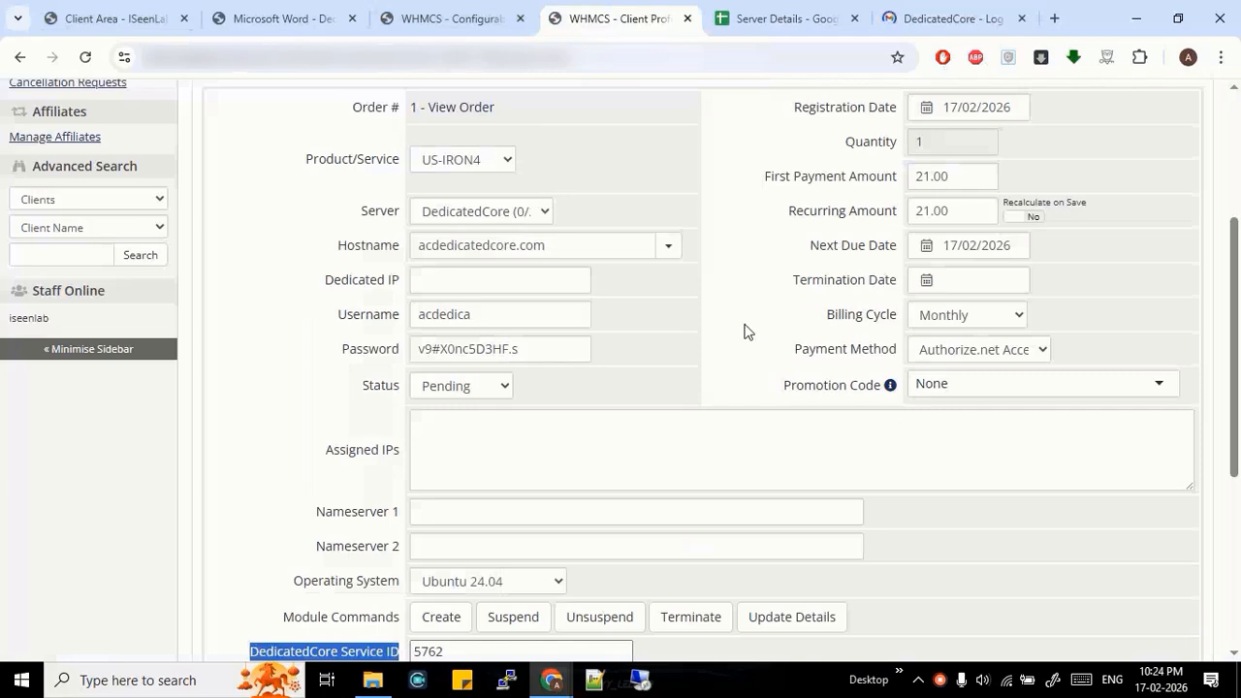
scroll(756, 344, "down", 3)
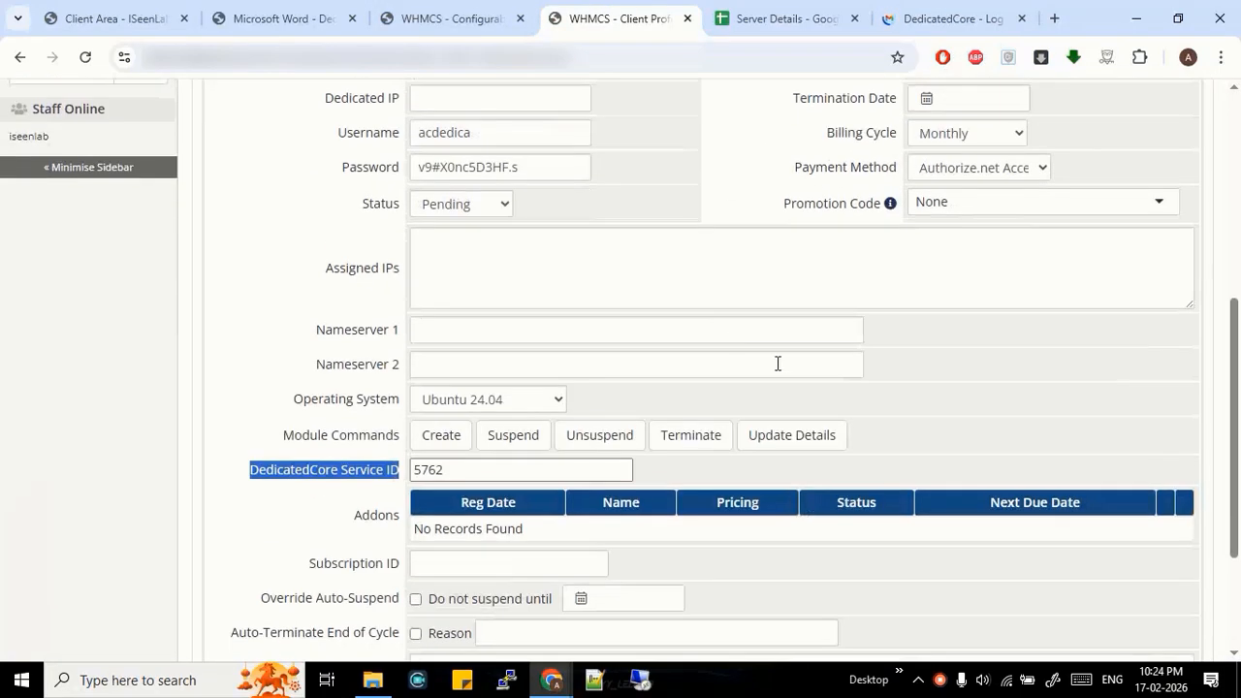
left_click(807, 446)
scroll(806, 443, "down", 1)
scroll(876, 402, "up", 5)
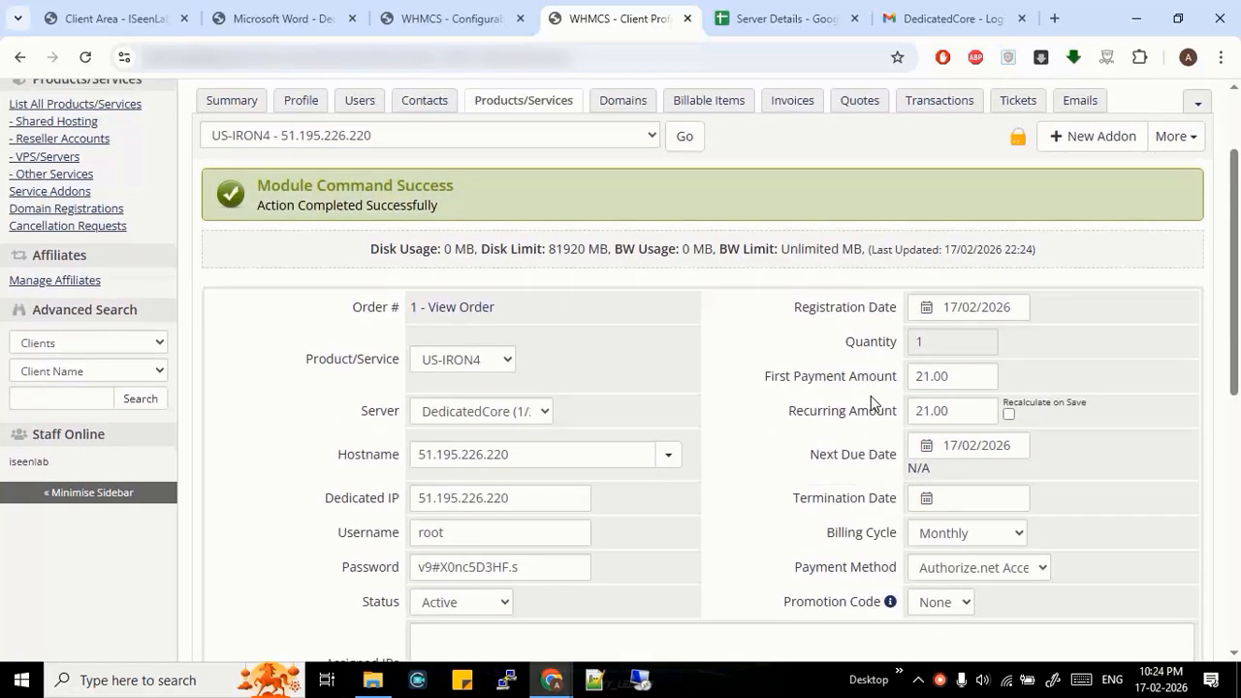
Replace the VPS service's password in WHMCS with the server password copied from the DedicatedCore email and save the changes
scroll(683, 415, "down", 1)
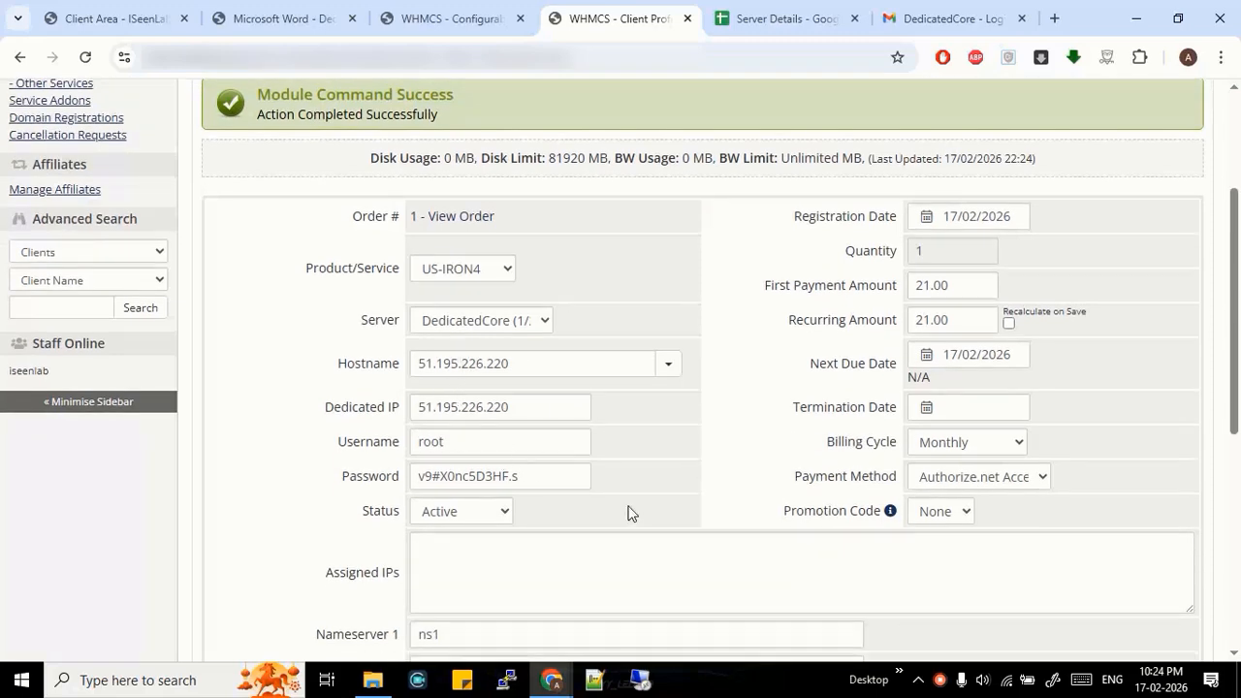
scroll(669, 489, "down", 3)
scroll(679, 543, "up", 2)
triple_click(557, 382)
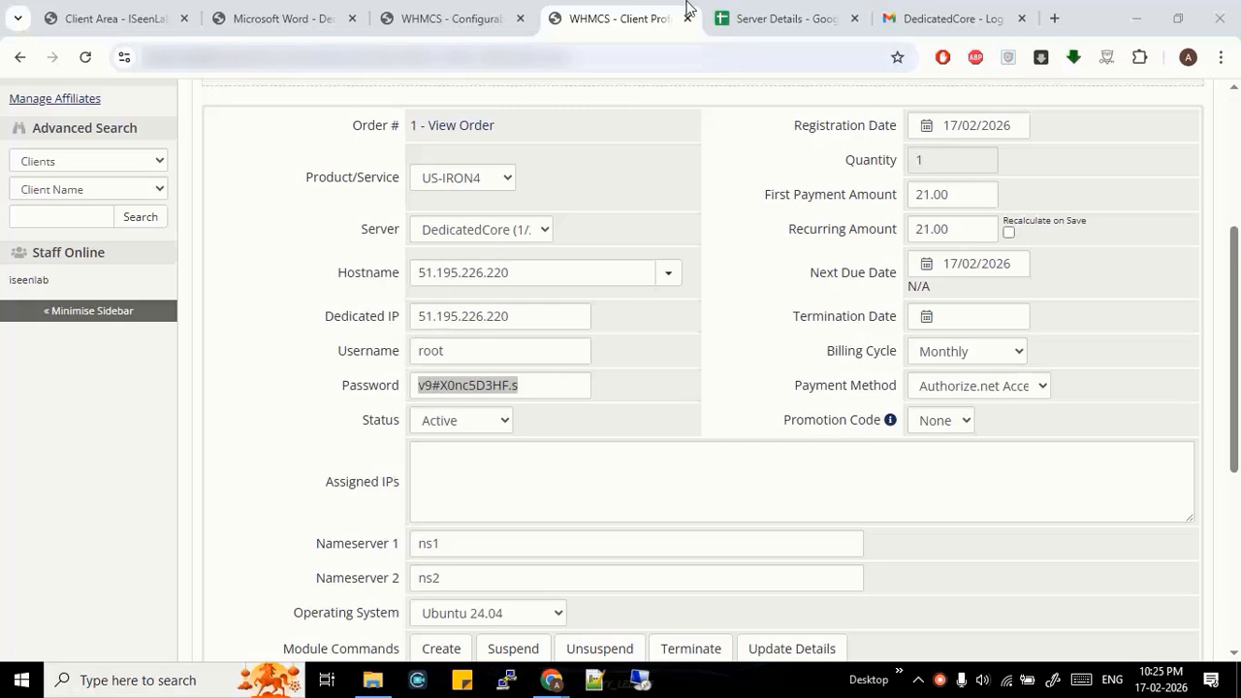
left_click(892, 16)
double_click(684, 293)
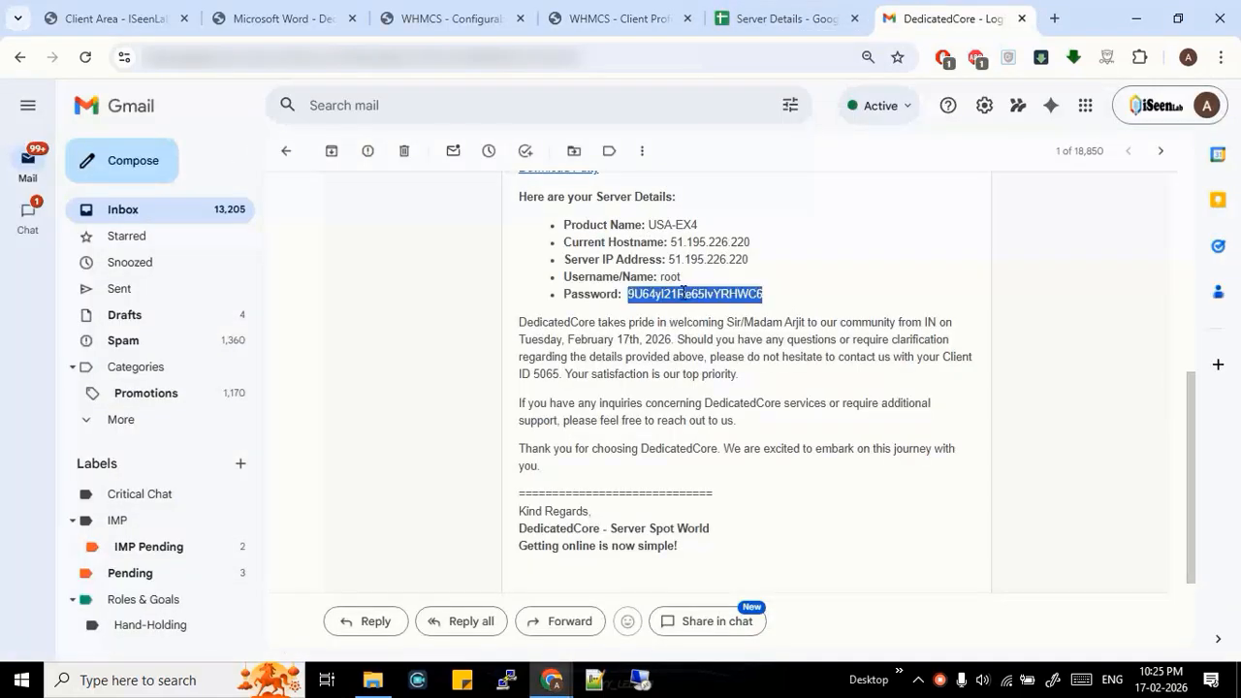
key("ctrl+c")
left_click(580, 11)
key("ctrl+v")
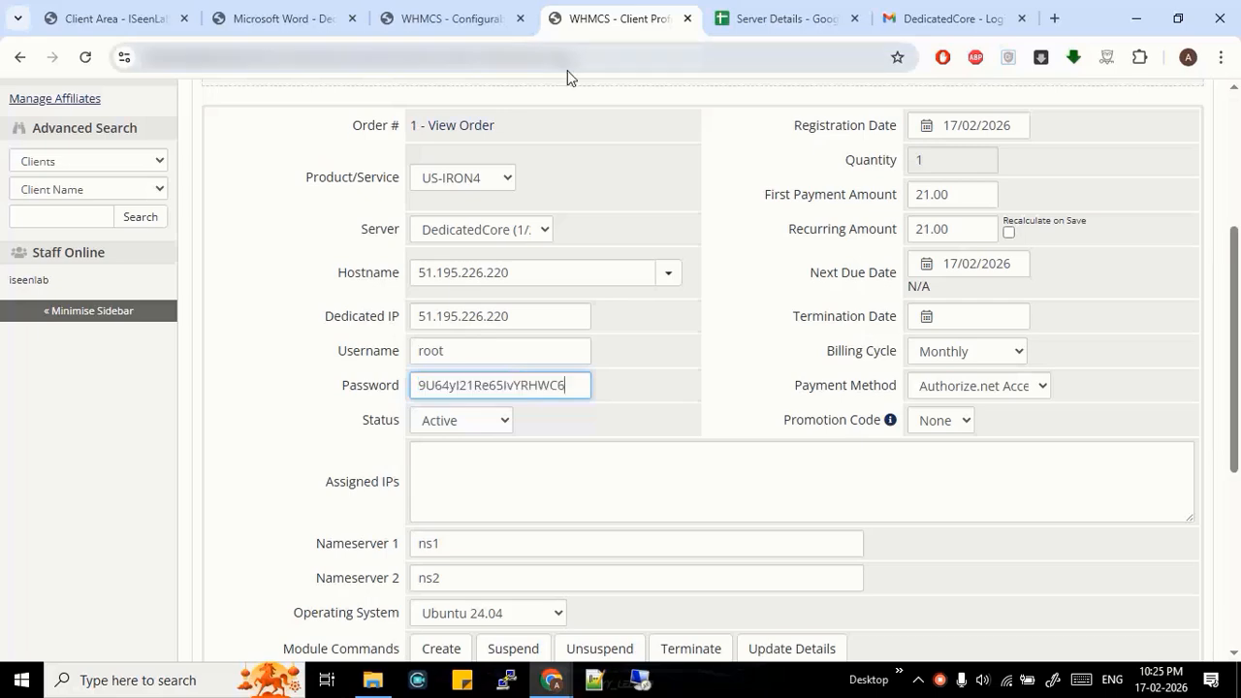
scroll(783, 352, "down", 5)
left_click(663, 582)
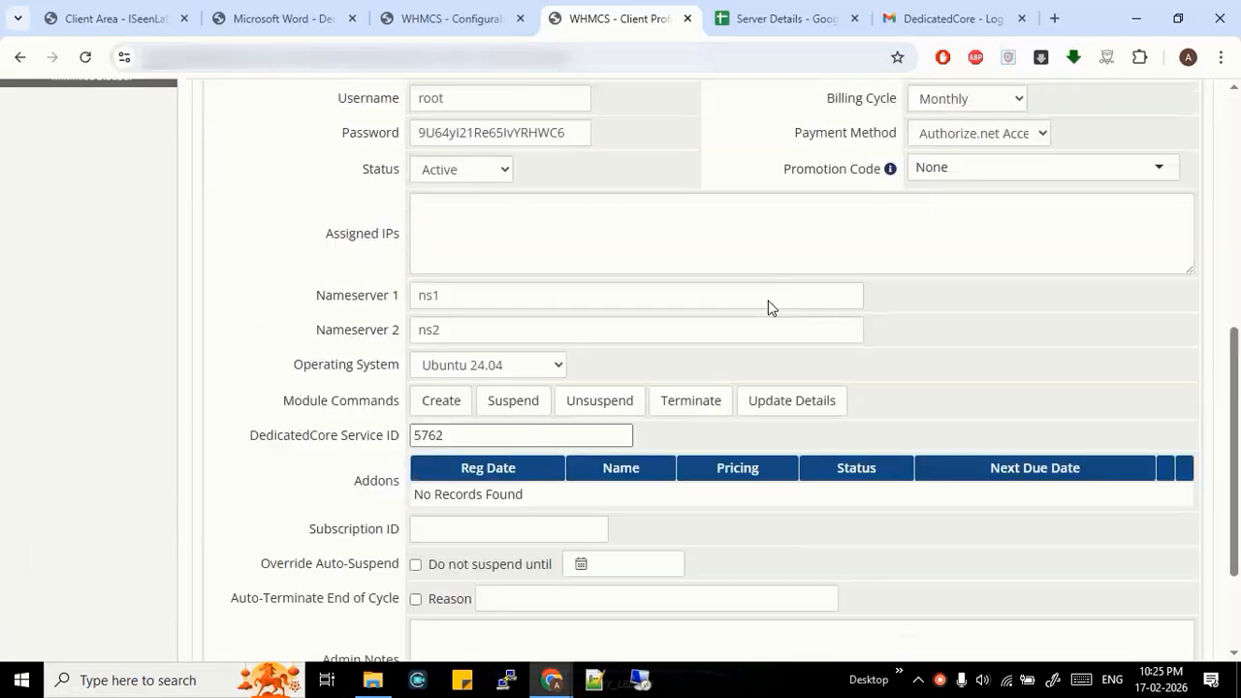
Start a message to the client from the VPS service and choose the Dedicated/VPS Server Welcome Email template
scroll(769, 301, "up", 1)
scroll(769, 301, "up", 4)
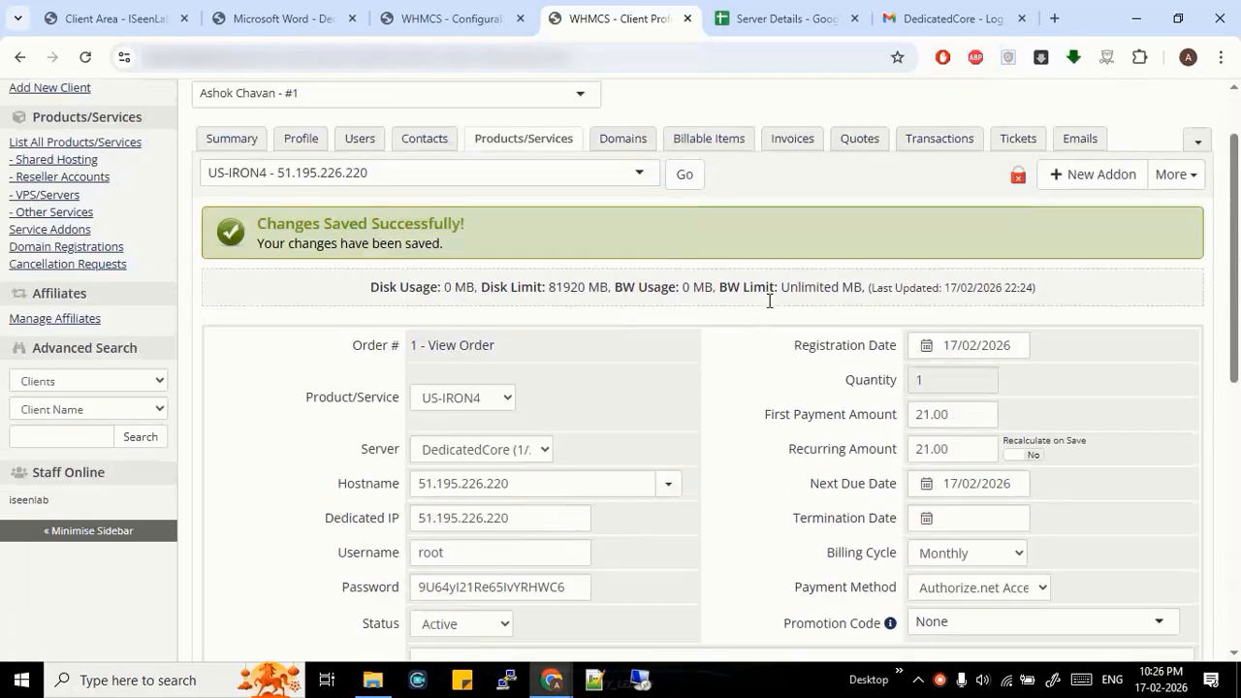
left_click(1175, 175)
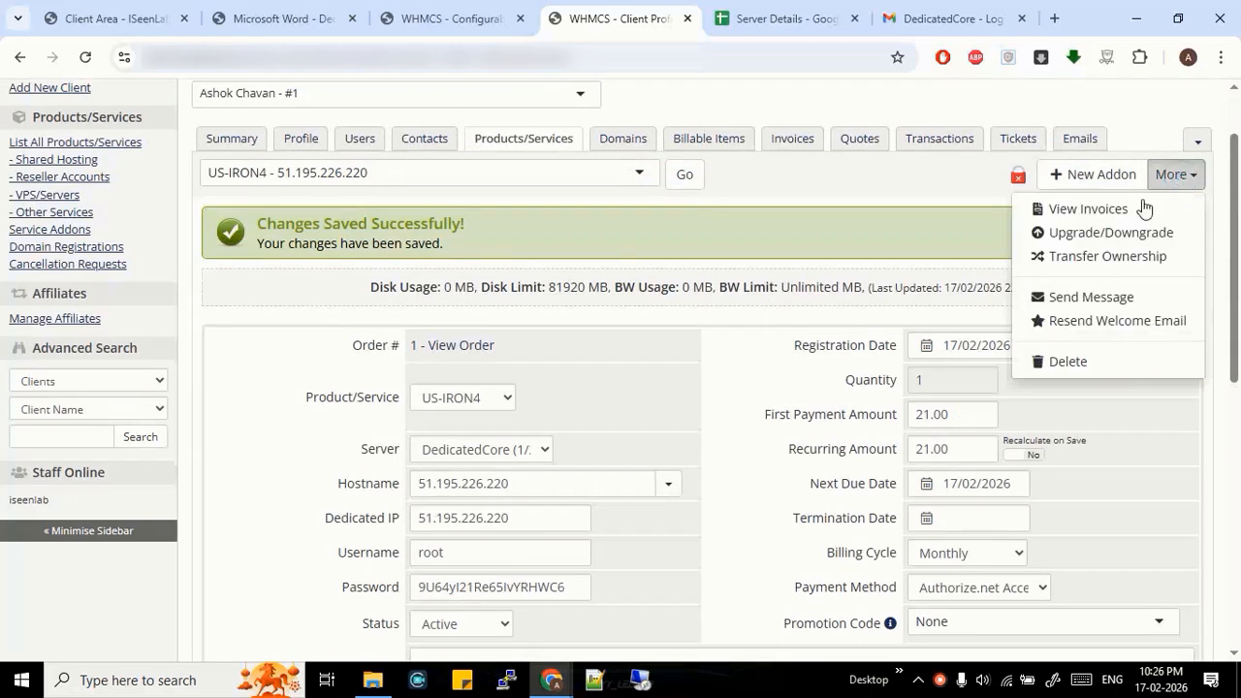
left_click(1104, 299)
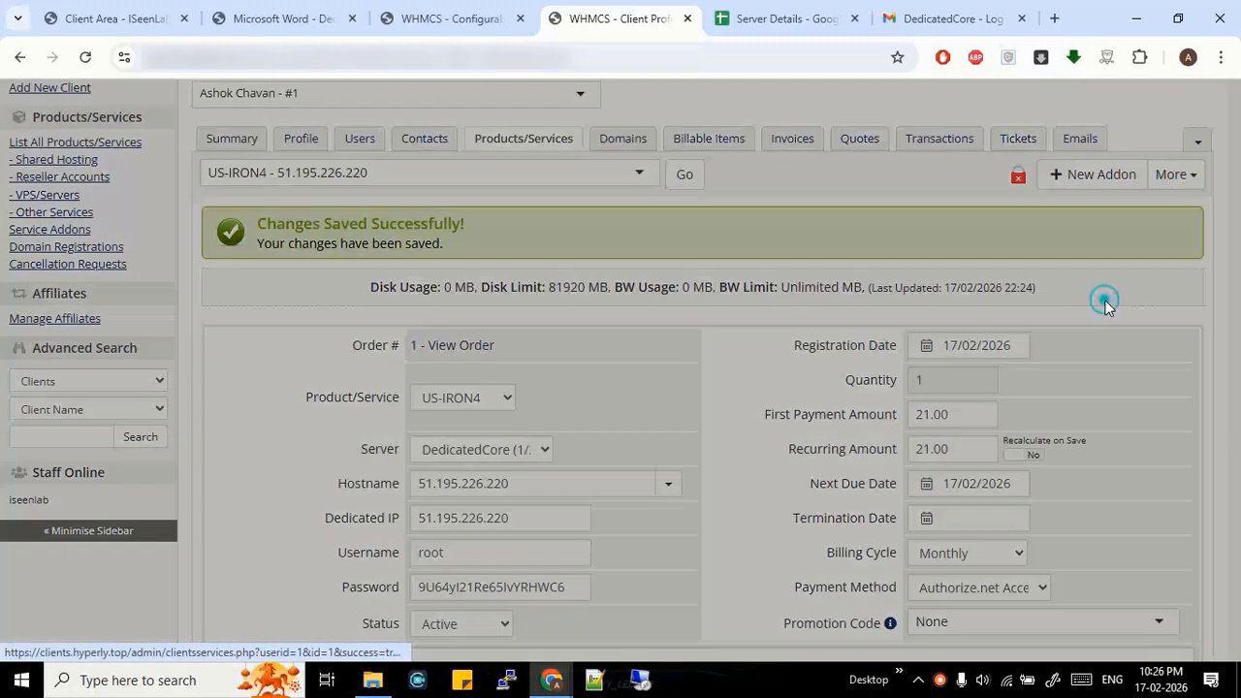
left_click(497, 201)
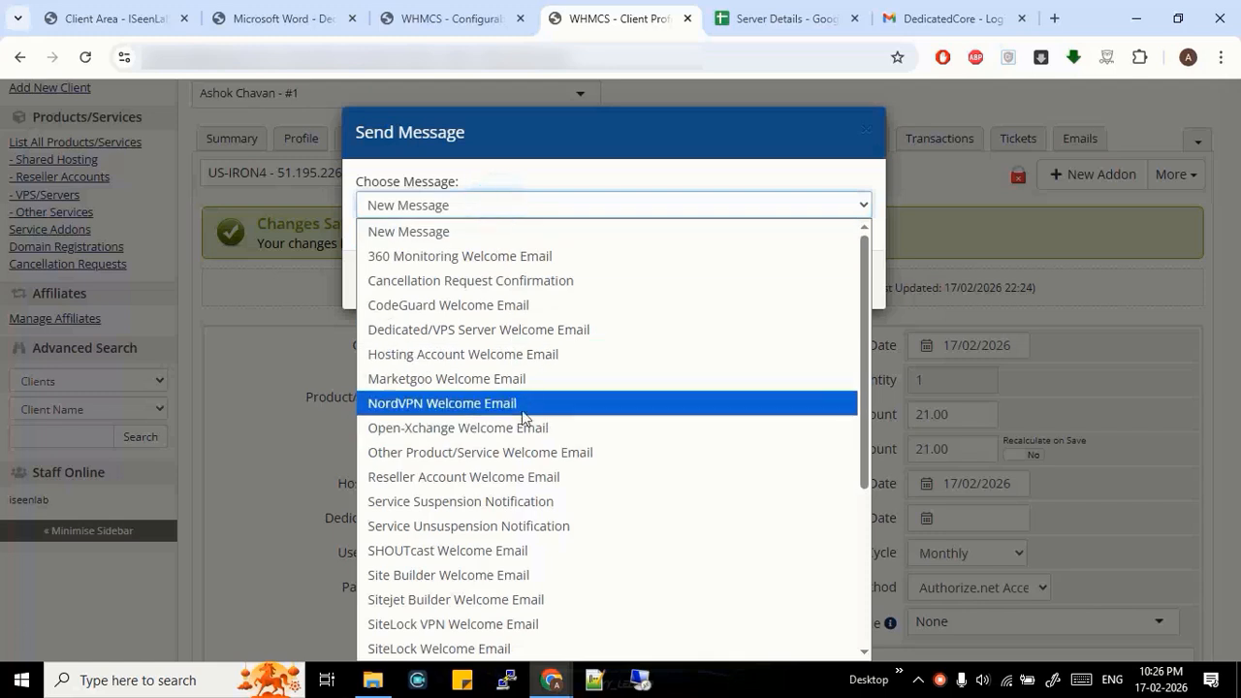
left_click(535, 332)
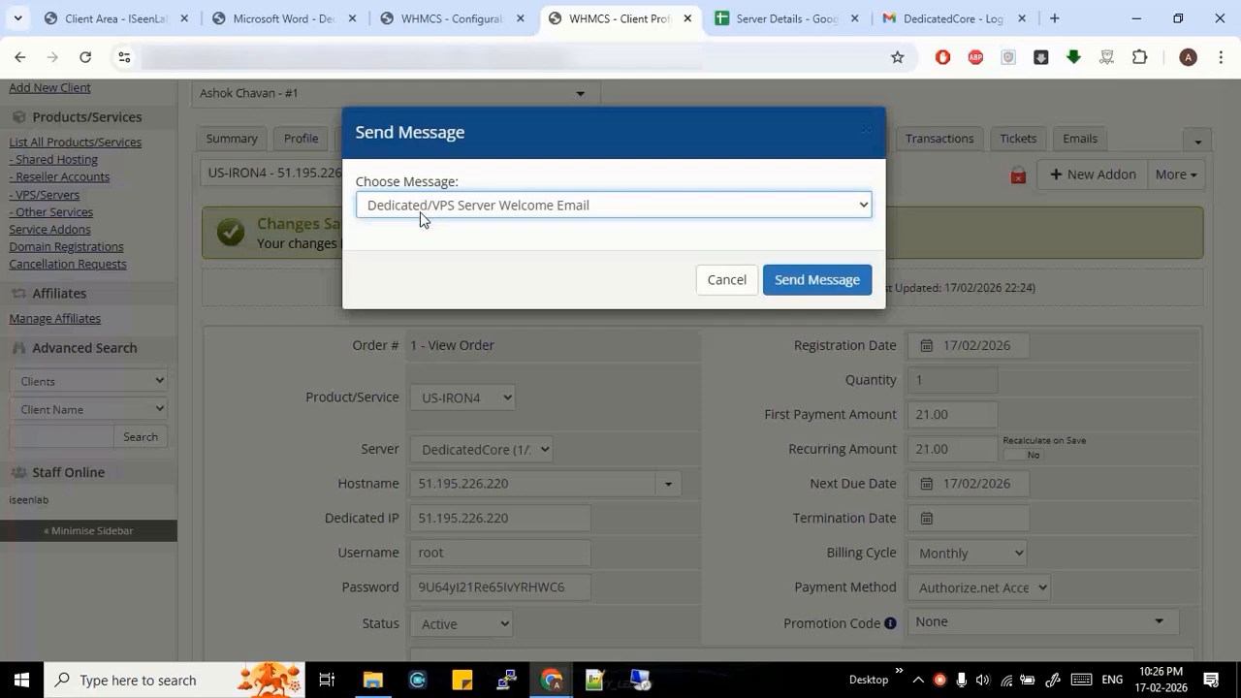
Review the DedicatedCore server details email in Gmail, and send the chosen welcome message from WHMCS
left_click(945, 18)
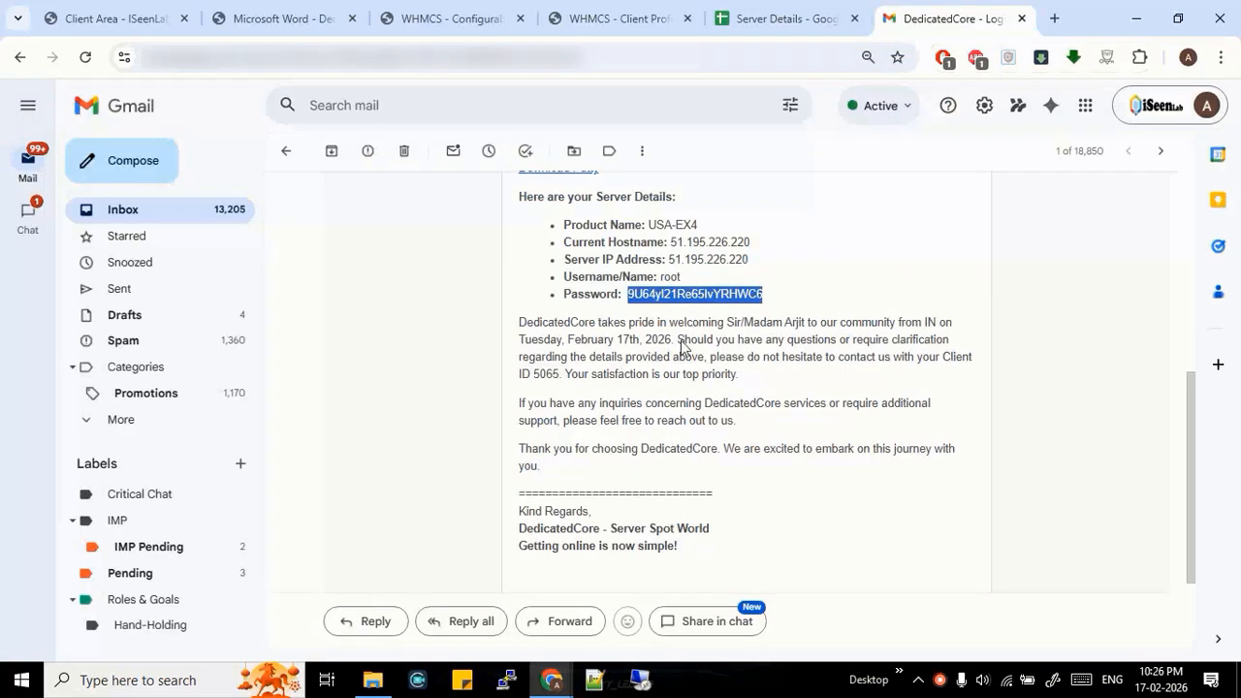
scroll(682, 348, "up", 3)
scroll(708, 415, "down", 4)
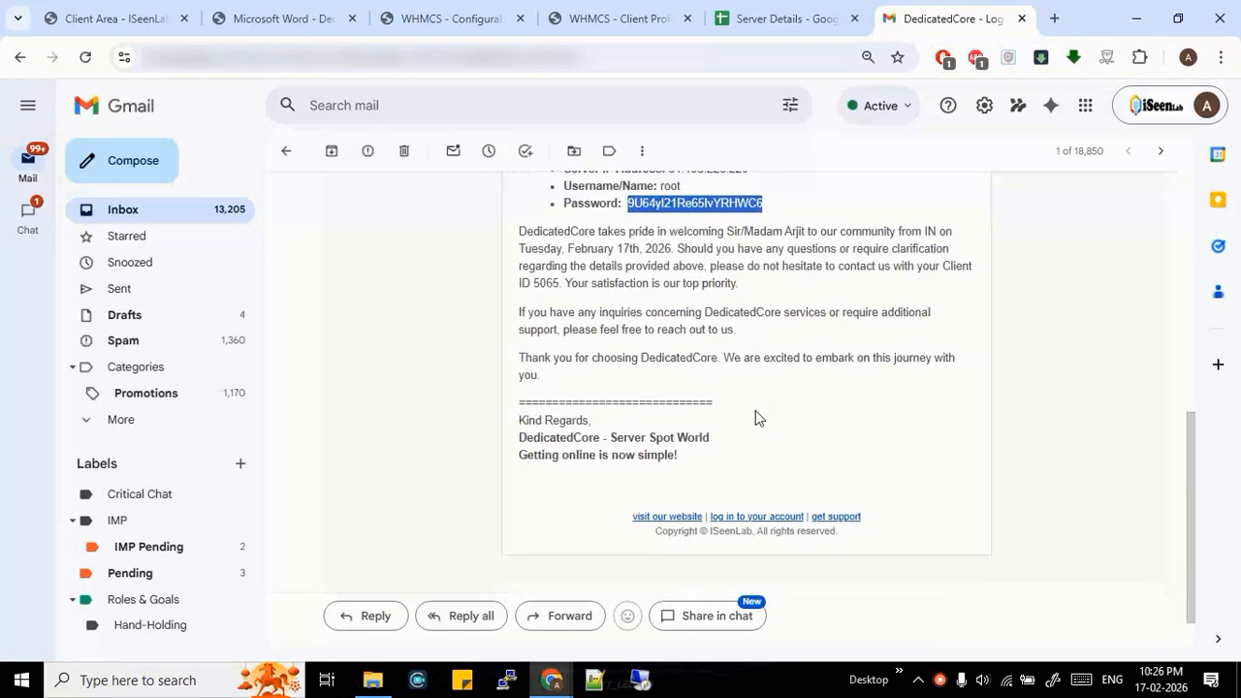
scroll(727, 417, "up", 1)
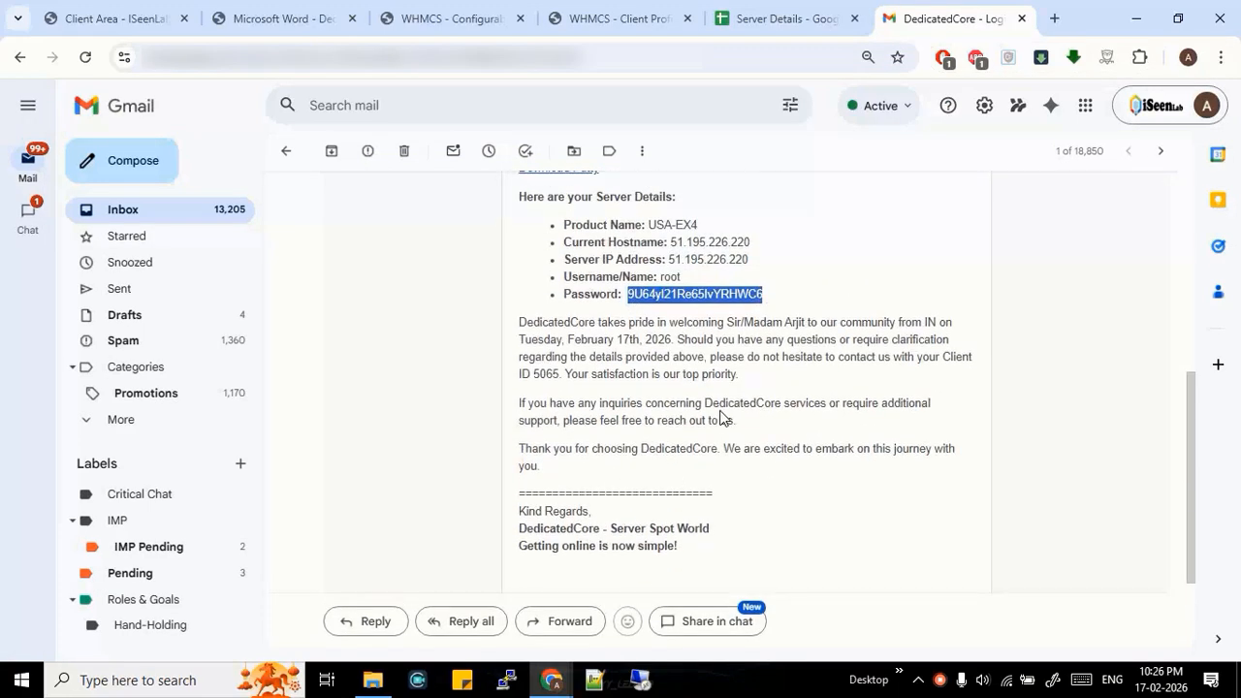
scroll(724, 419, "up", 1)
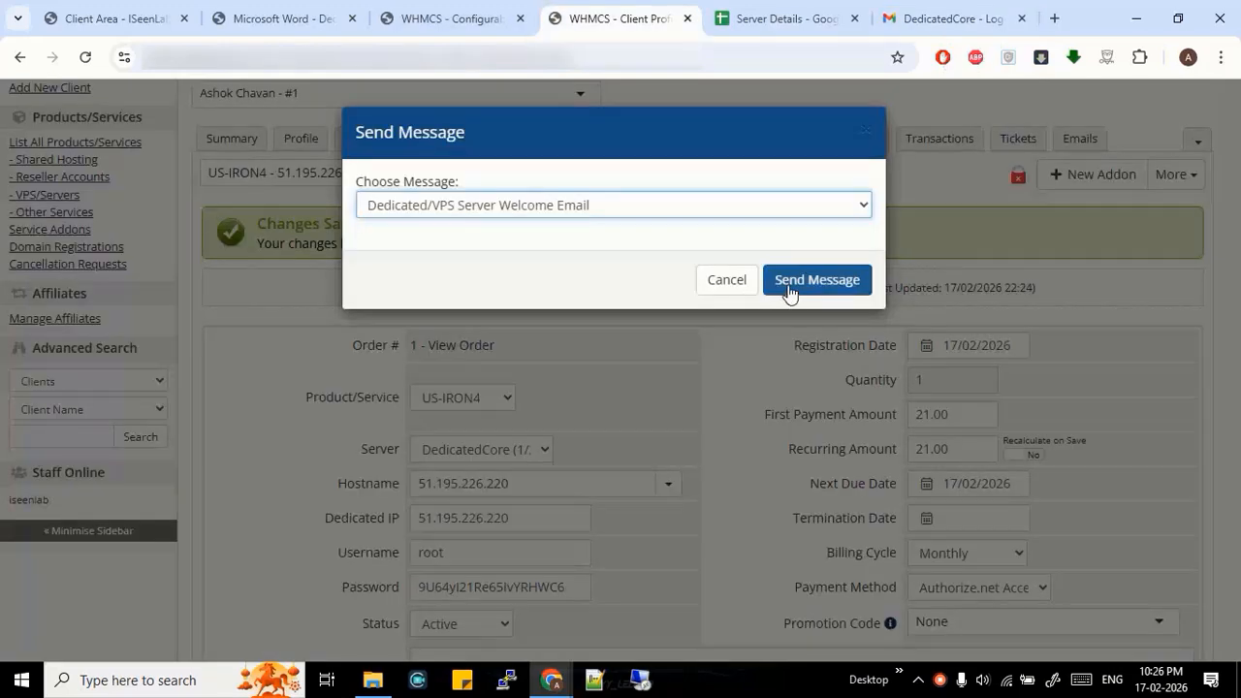
left_click(789, 289)
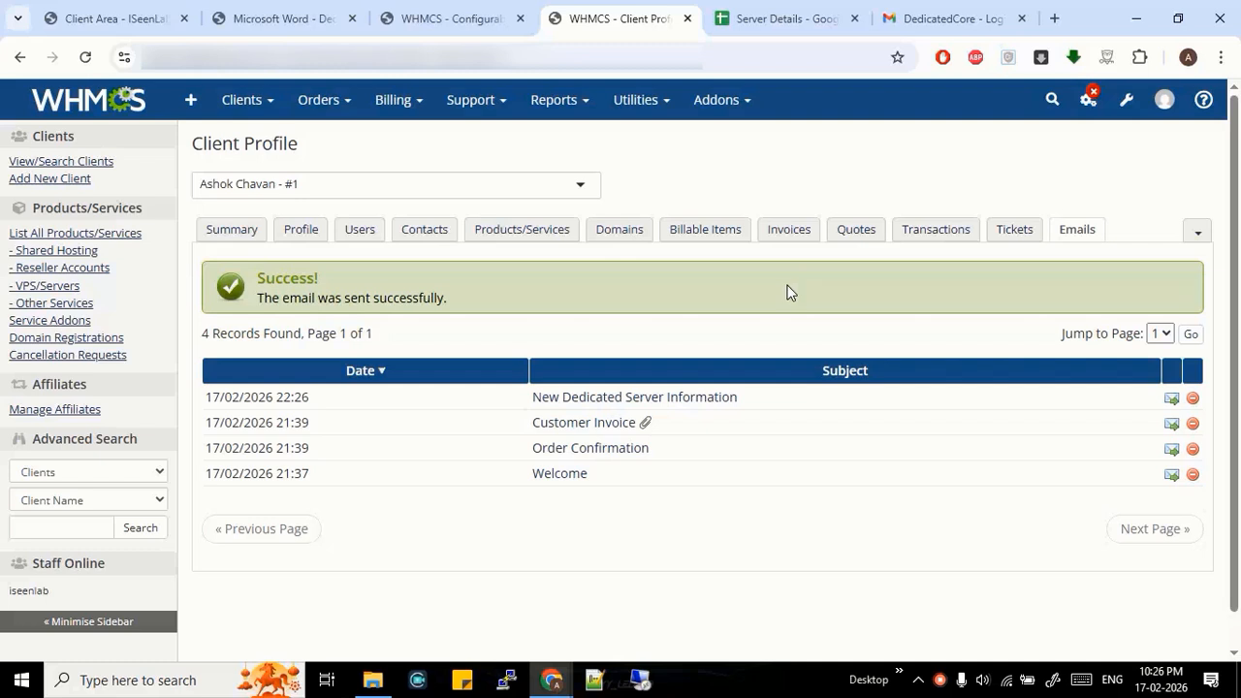
Reopen the client's VPS service and review its DedicatedCore Service ID, login details and module commands
left_click(521, 234)
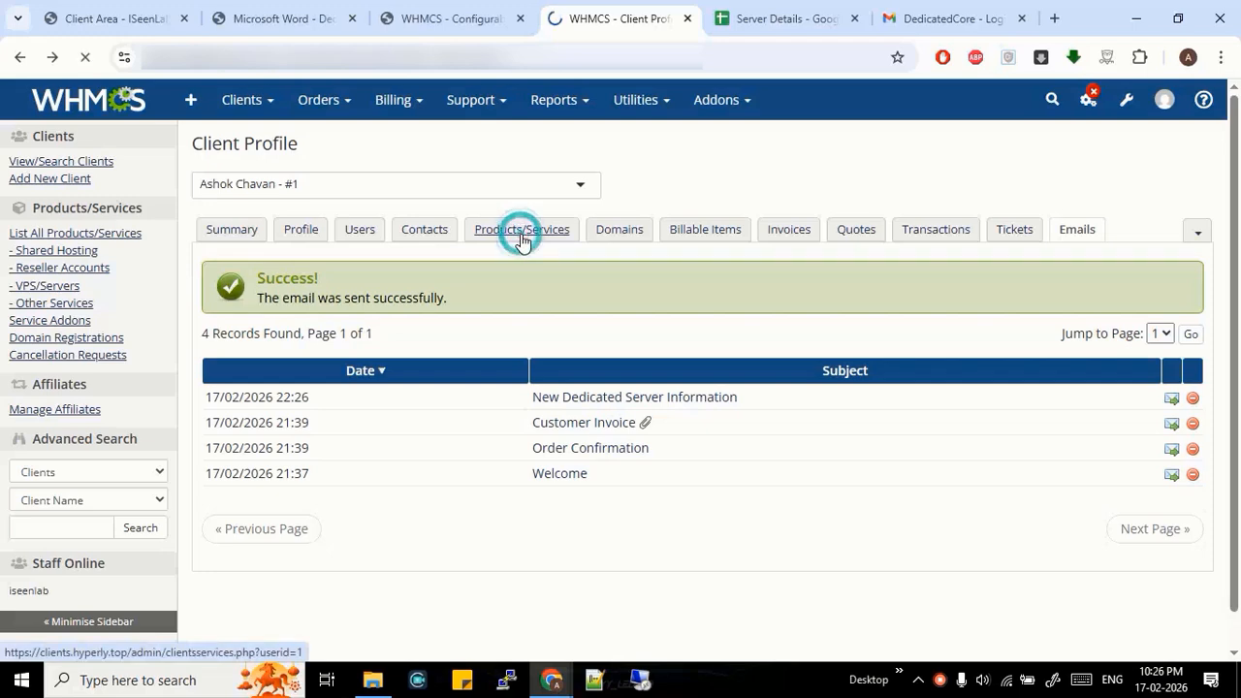
scroll(352, 546, "down", 5)
scroll(352, 546, "down", 3)
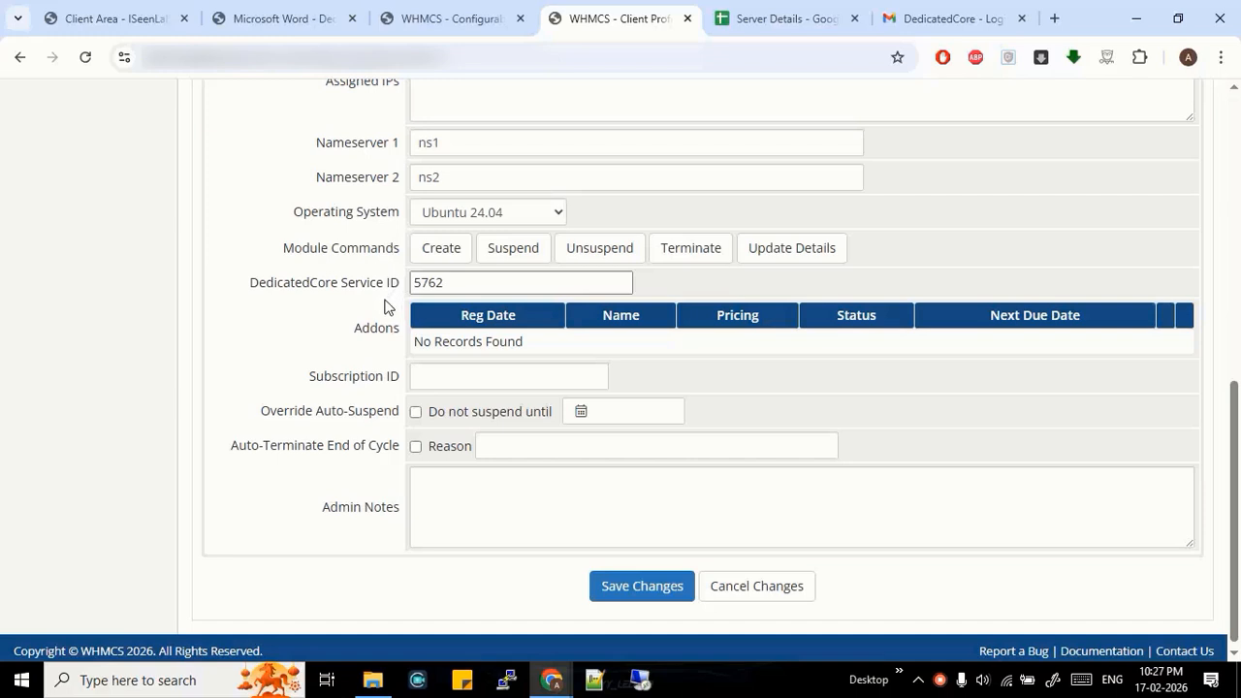
left_click(457, 281)
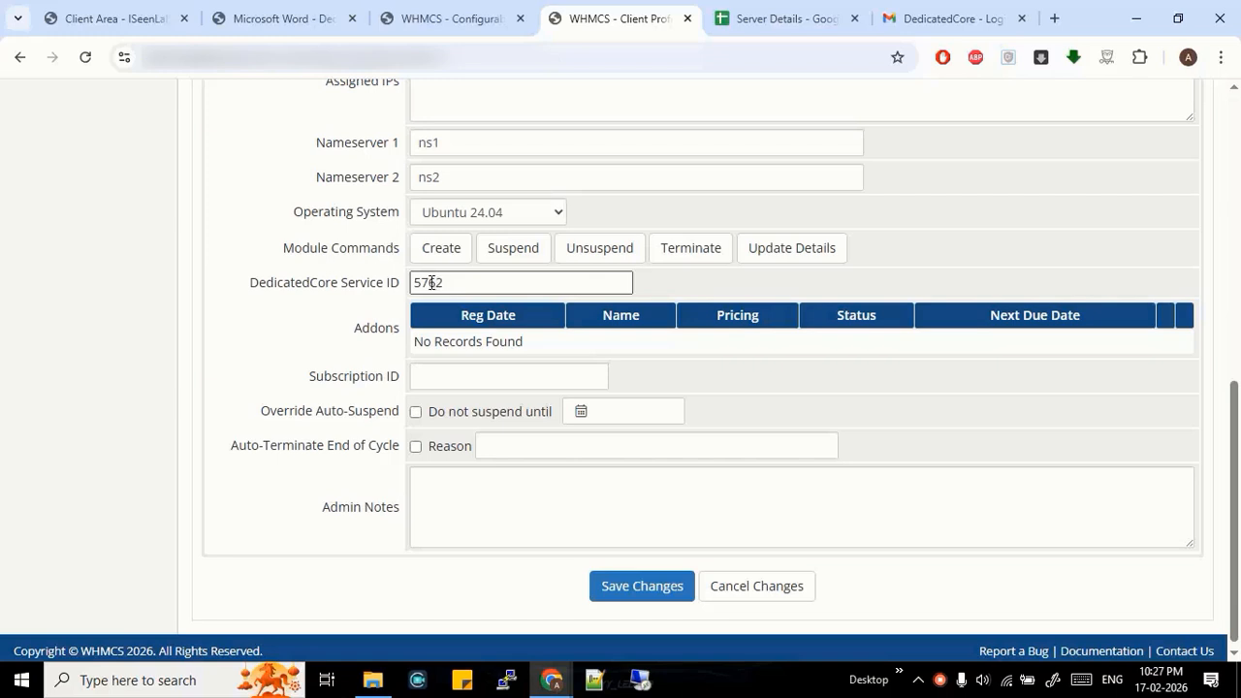
scroll(471, 283, "up", 4)
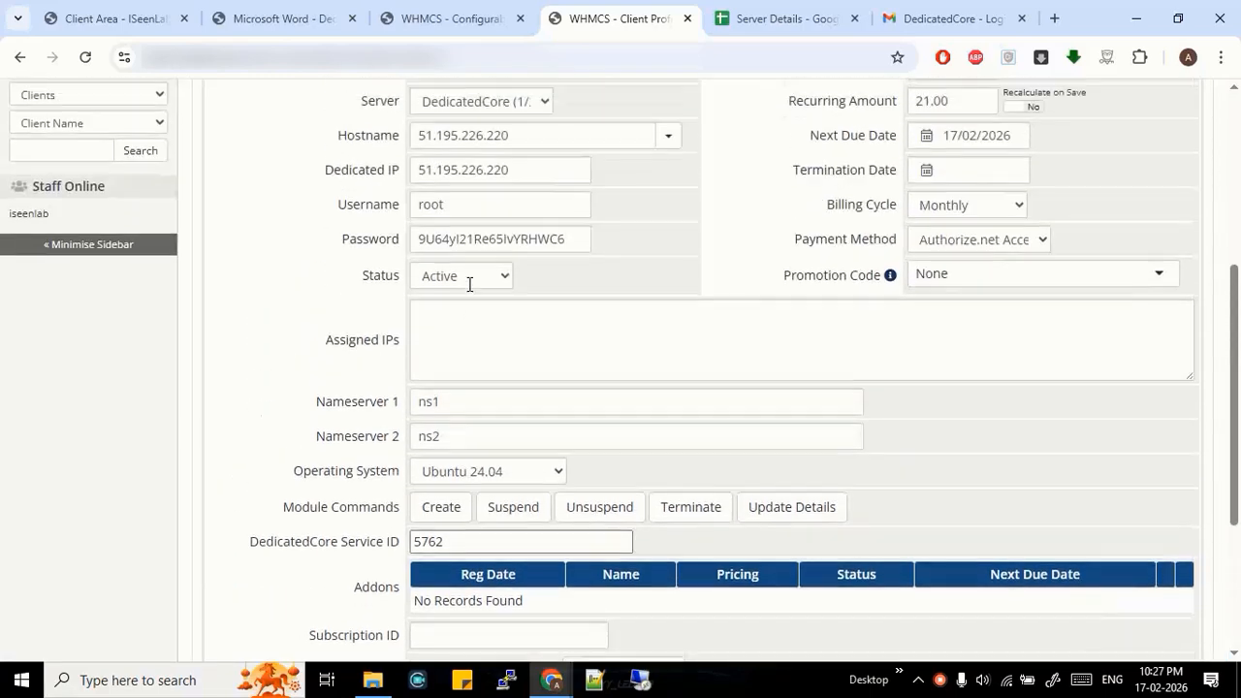
scroll(466, 285, "up", 2)
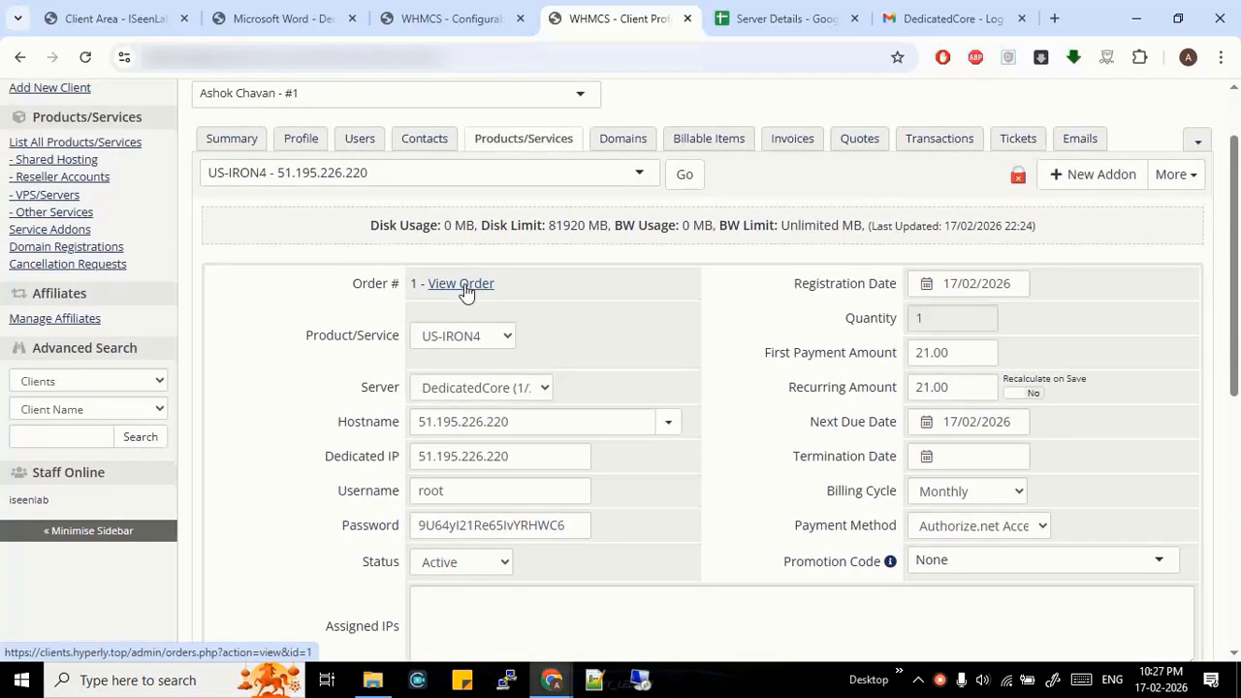
scroll(465, 289, "down", 4)
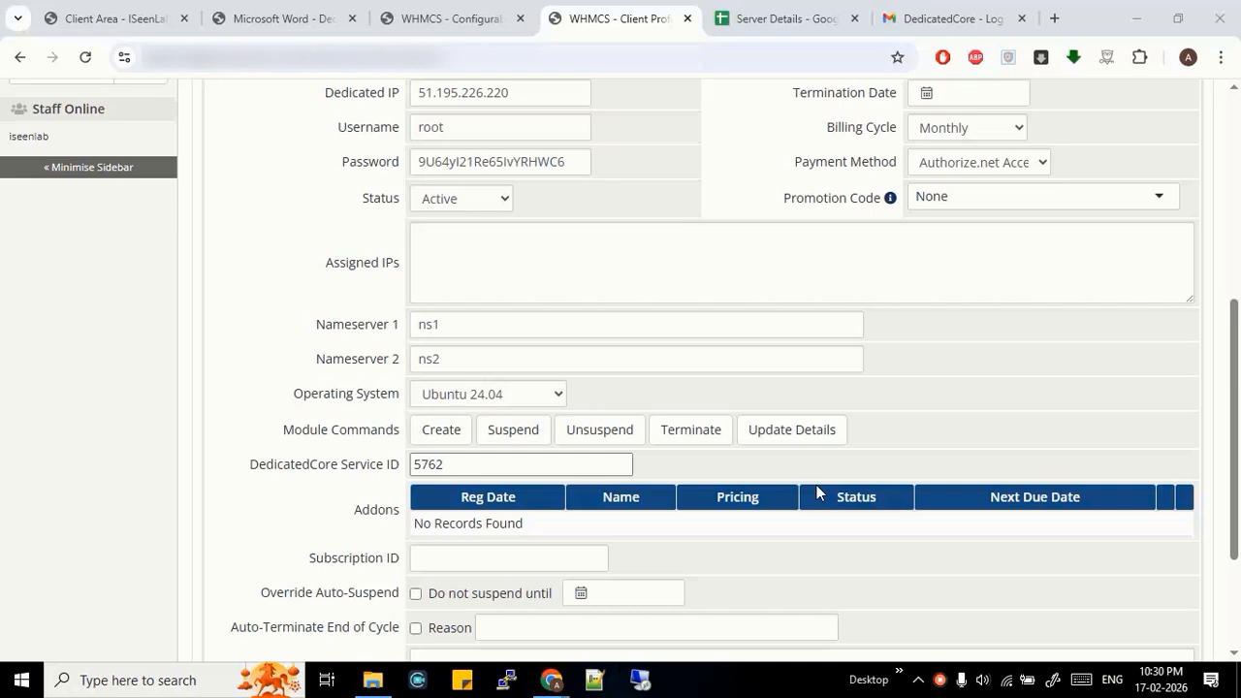
Open the management page of the 51.195.226.220 service in the DedicatedCore client area and examine its hostname
left_click(111, 24)
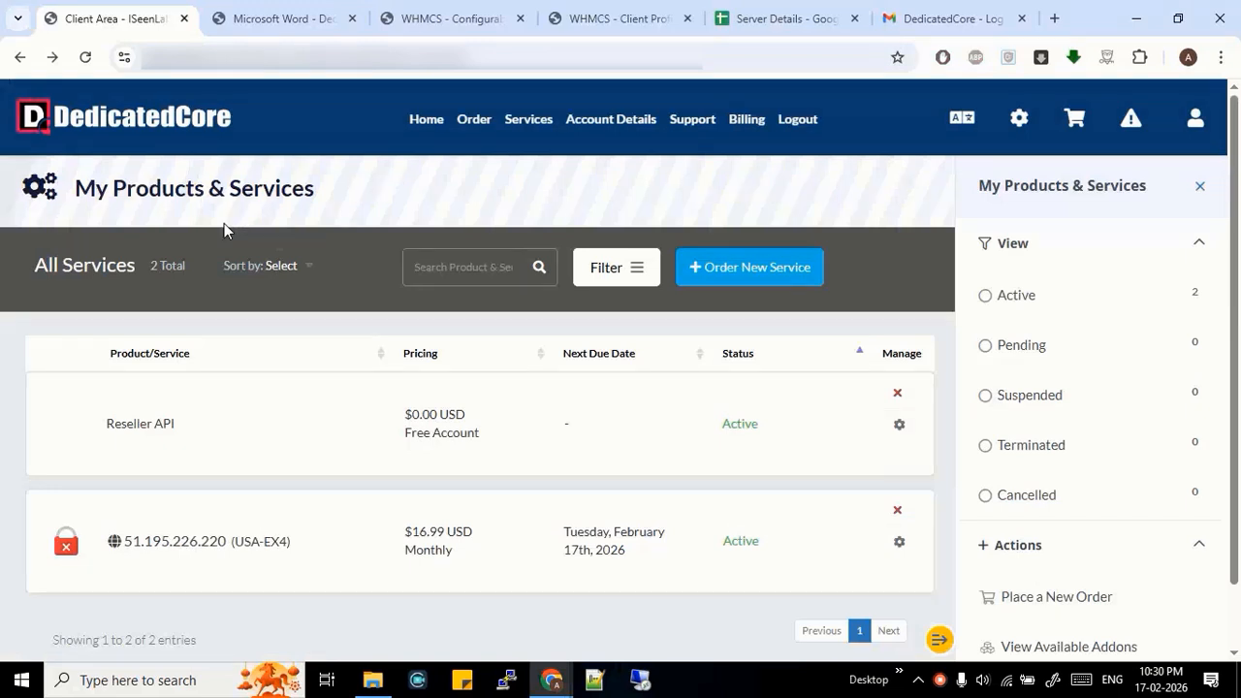
left_click(901, 545)
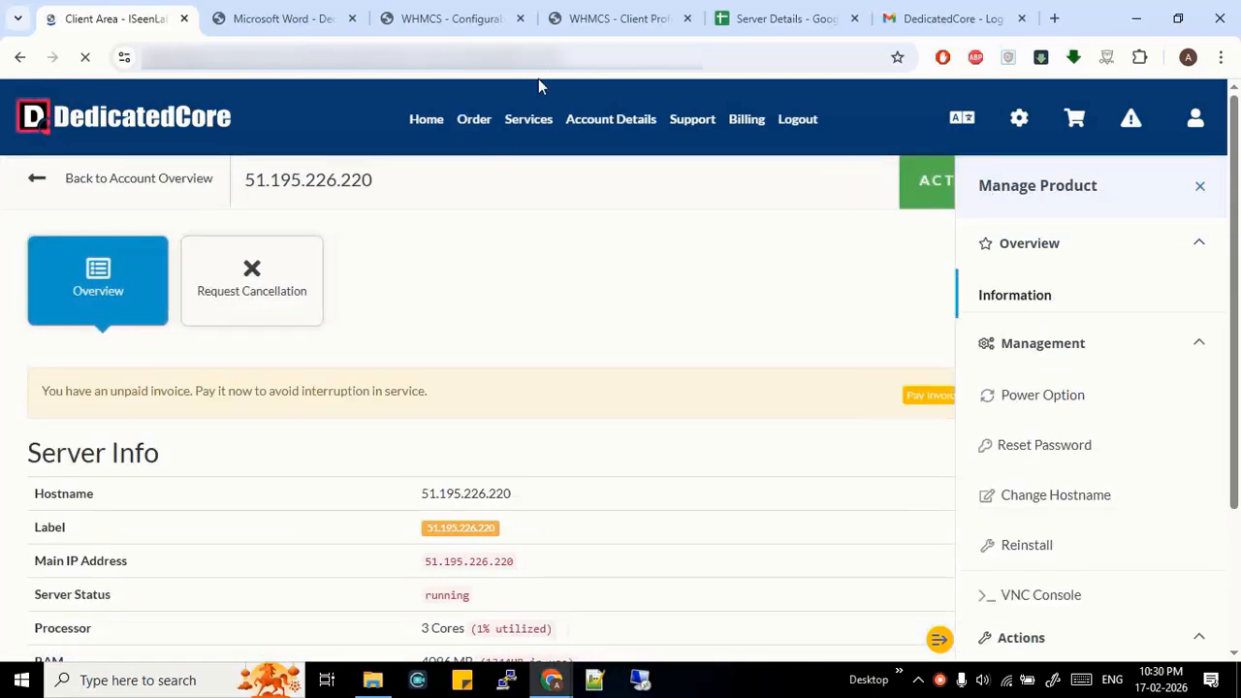
double_click(463, 495)
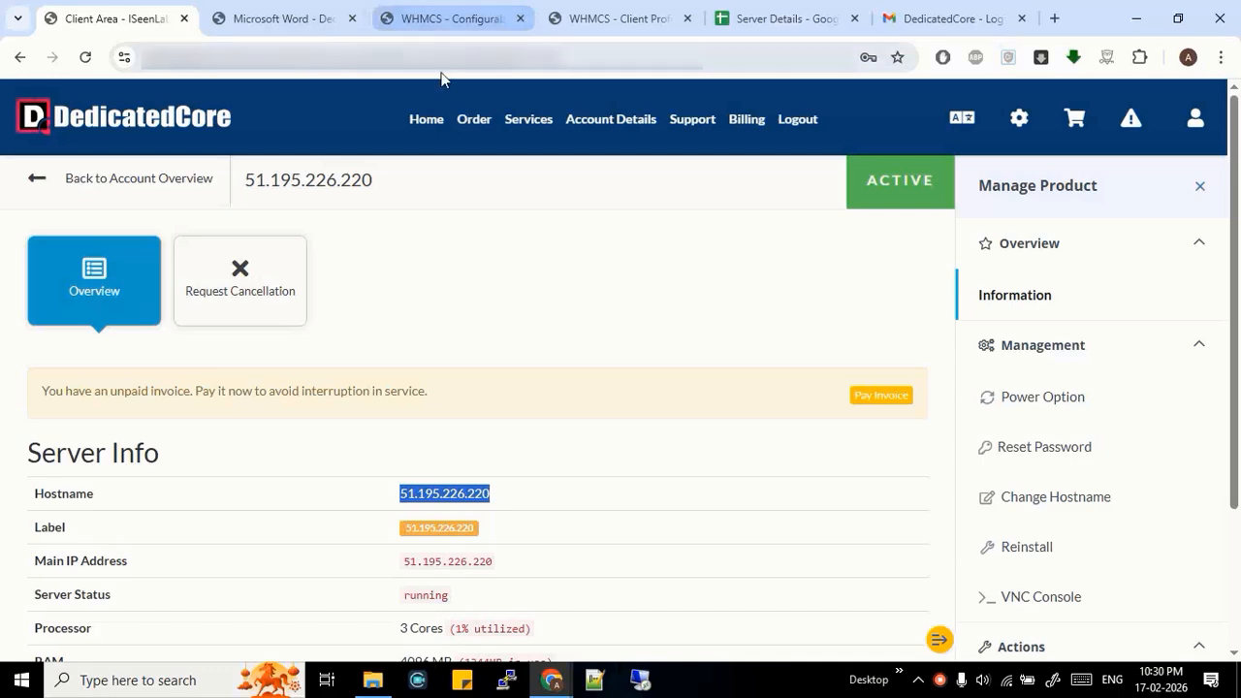
Return to the VPS service in WHMCS and check its hostname and DedicatedCore Service ID against the client area
left_click(606, 19)
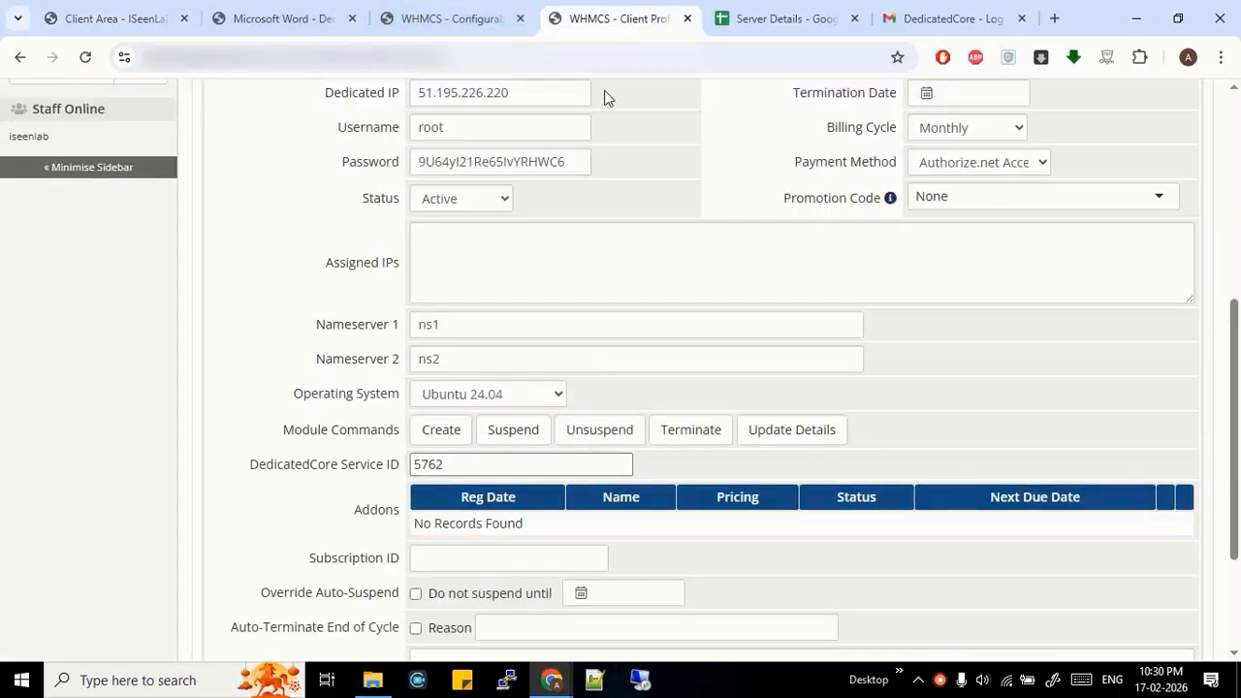
scroll(559, 407, "up", 5)
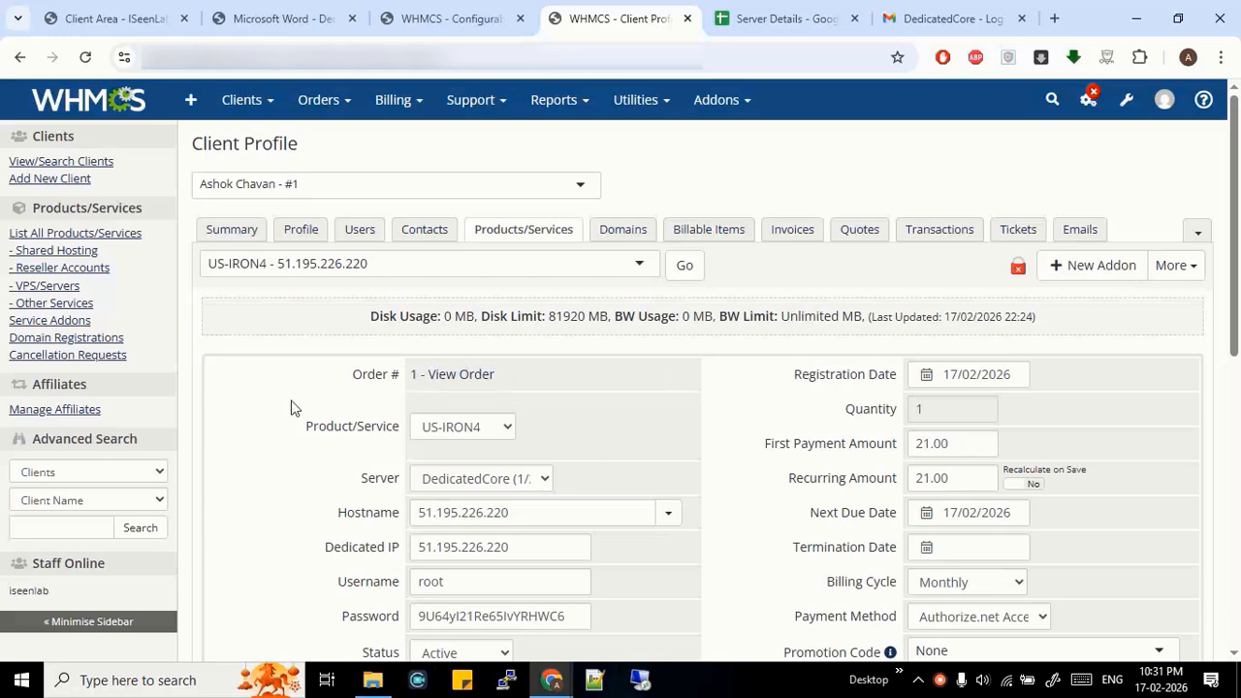
scroll(424, 397, "down", 5)
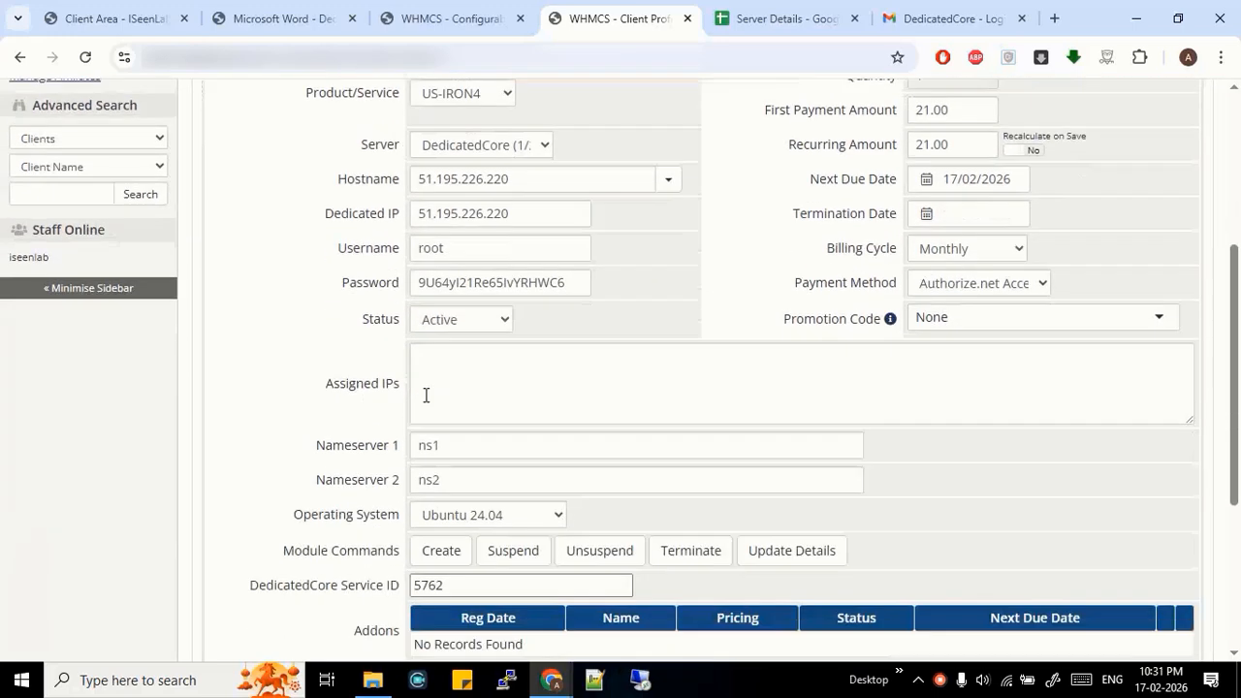
left_click(423, 465)
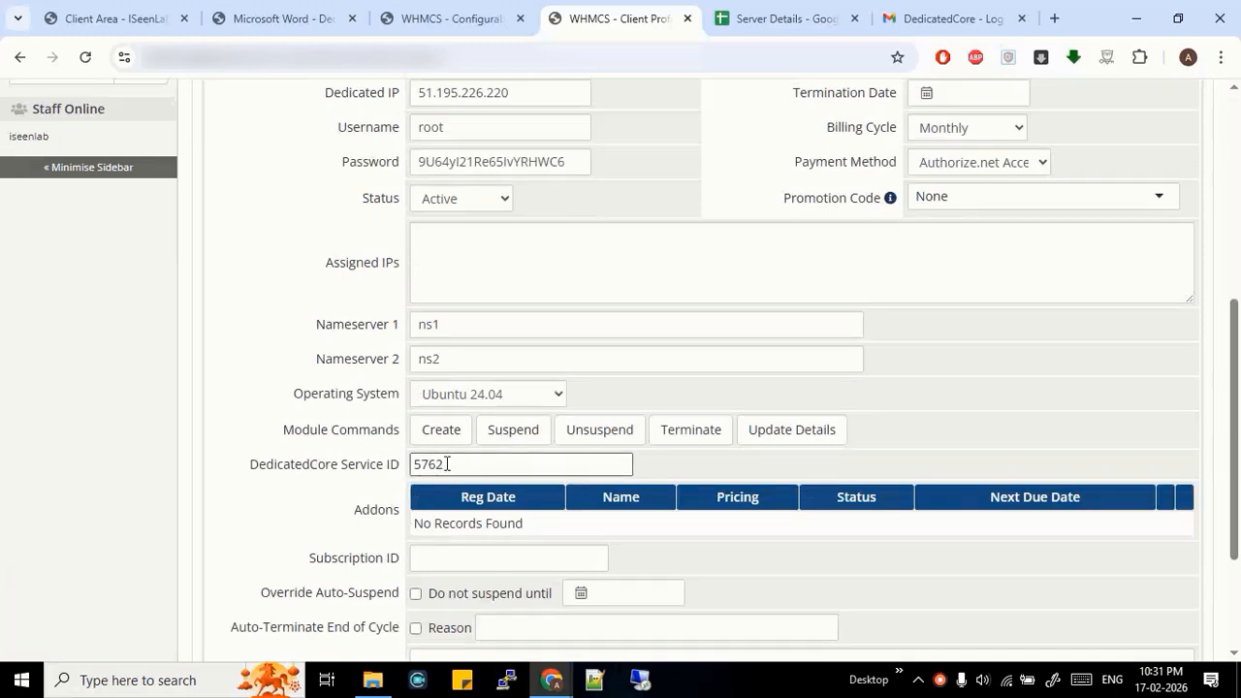